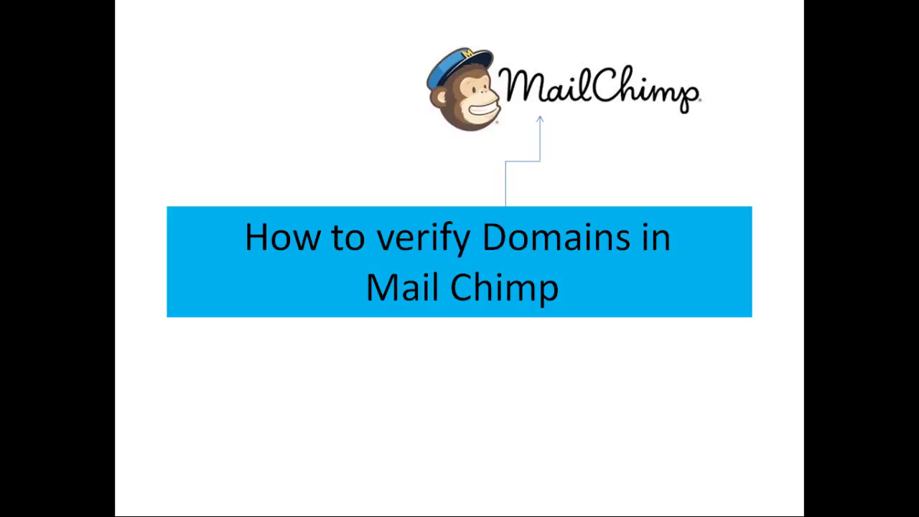
Exit the PowerPoint slide show and bring up the MailChimp dashboard in Chrome.
{"action": "key", "text": "Escape"}
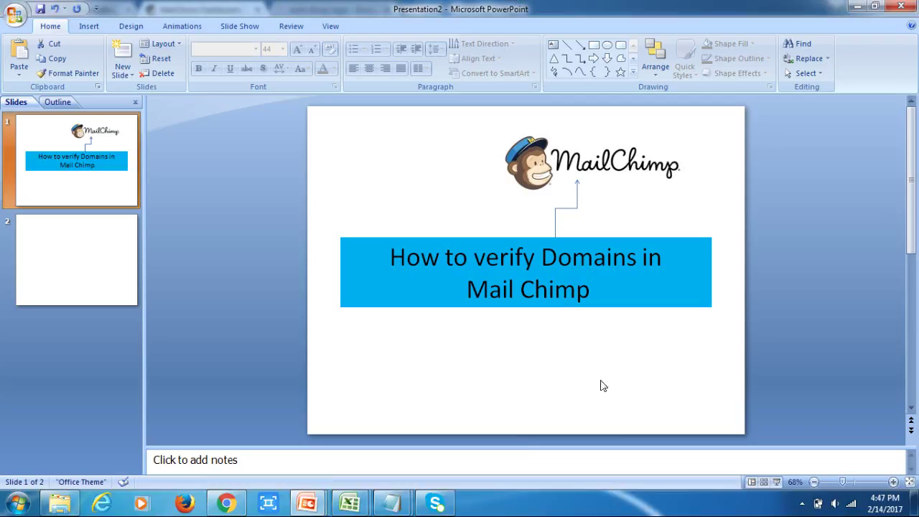
{"action": "left_click", "coordinate": [226, 502]}
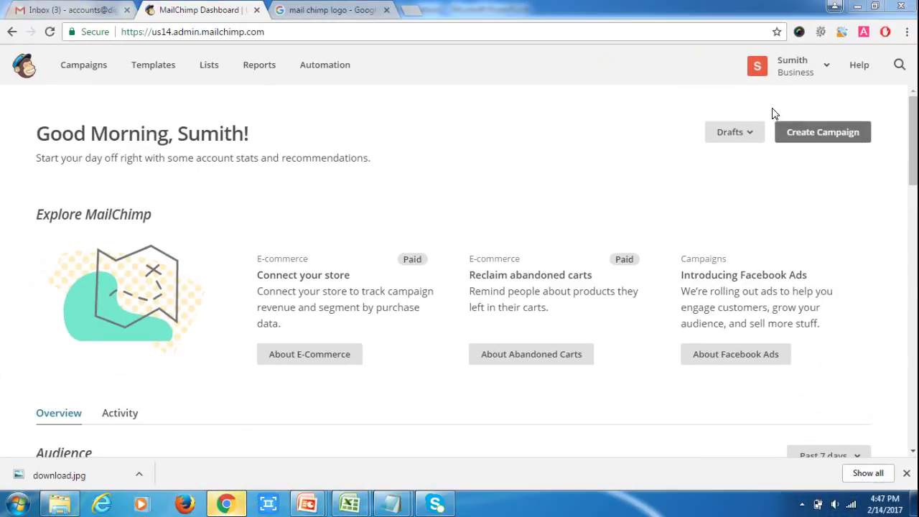
Open the MailChimp Account page showing the Forever Free plan at 3 of 2,000 subscribers.
{"action": "left_click", "coordinate": [817, 76]}
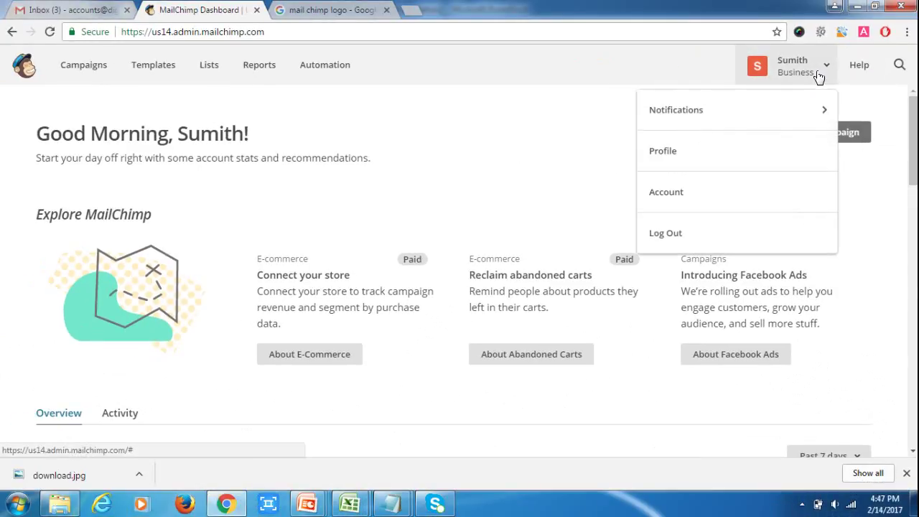
{"action": "left_click", "coordinate": [669, 188]}
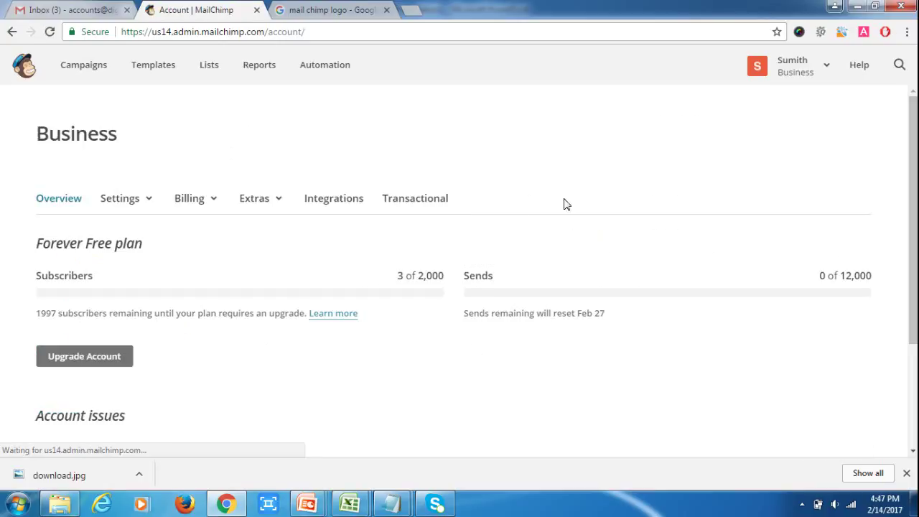
{"action": "scroll", "coordinate": [430, 365], "scroll_direction": "down", "scroll_amount": 1}
{"action": "scroll", "coordinate": [424, 333], "scroll_direction": "up", "scroll_amount": 1}
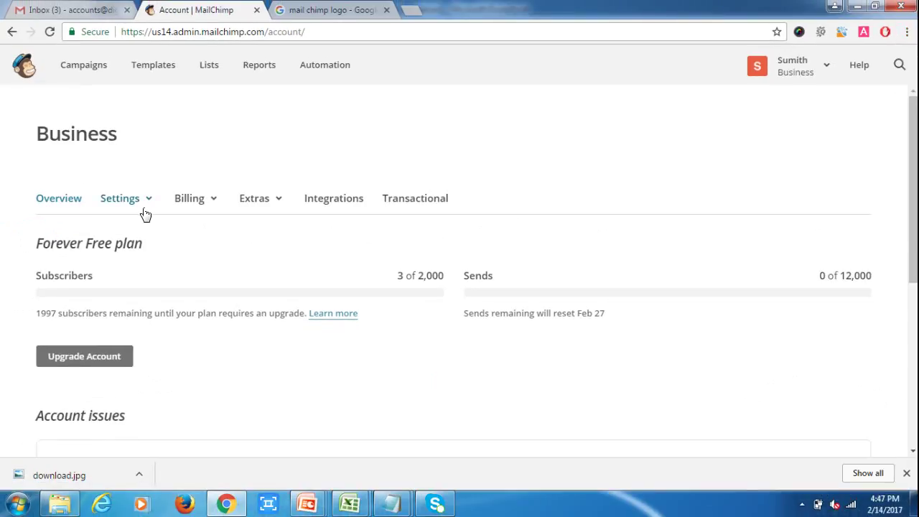
{"action": "left_click", "coordinate": [284, 243]}
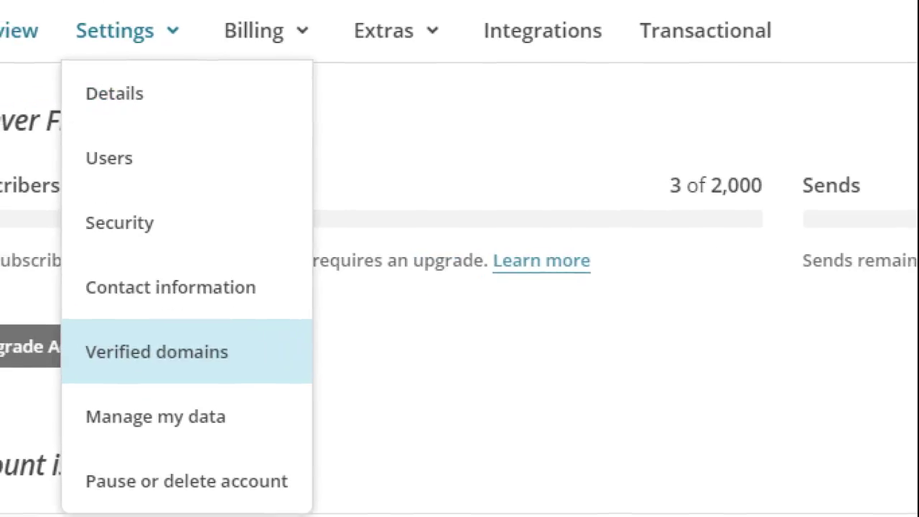
{"action": "mouse_move", "coordinate": [47, 367]}
{"action": "left_mouse_down"}
{"action": "mouse_move", "coordinate": [292, 351]}
{"action": "mouse_move", "coordinate": [57, 336]}
{"action": "left_mouse_up"}
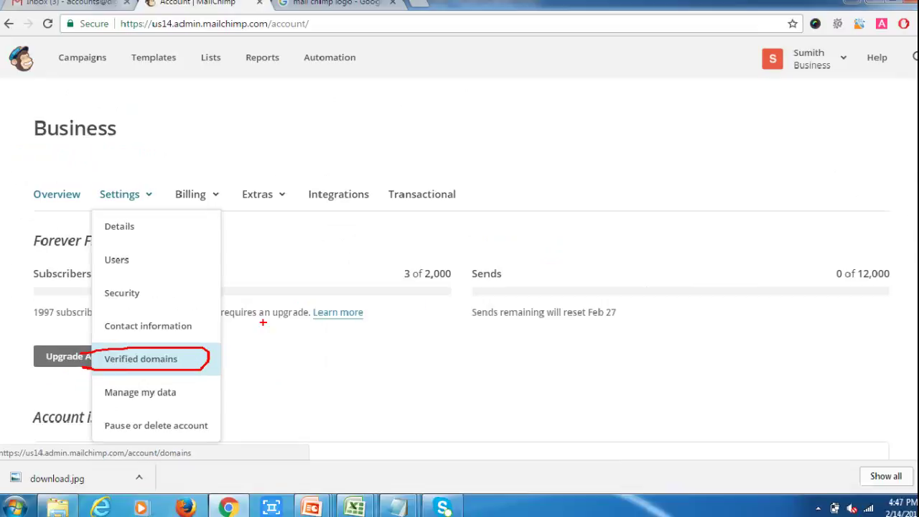
{"action": "left_click", "coordinate": [169, 371]}
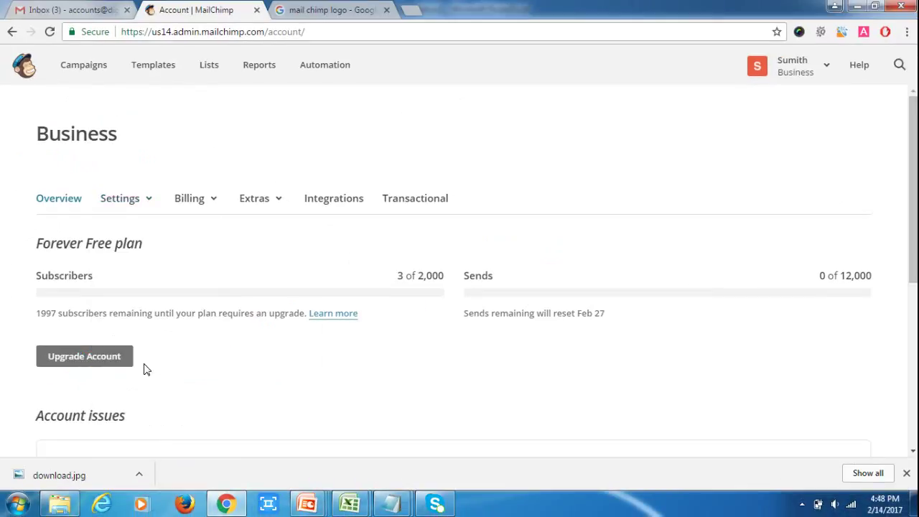
Go to Settings > Verified domains and start verifying a new domain.
{"action": "left_click", "coordinate": [128, 199]}
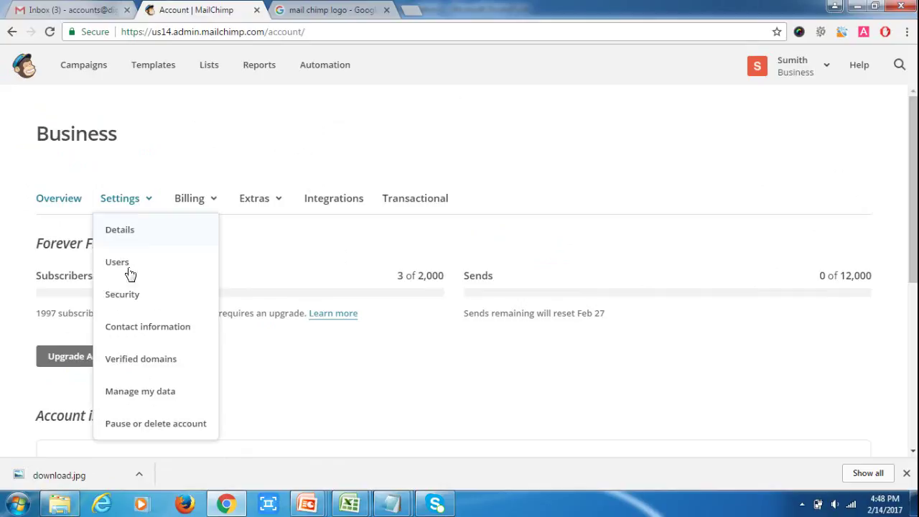
{"action": "left_click", "coordinate": [131, 359]}
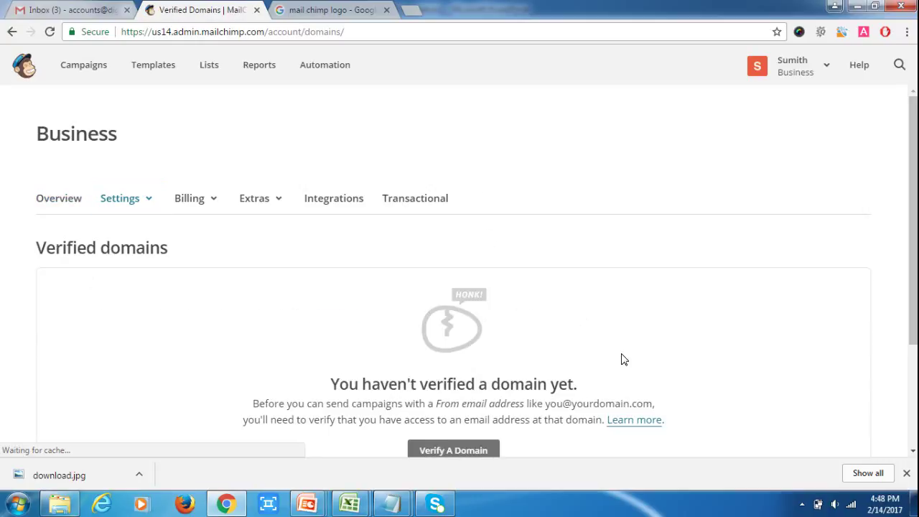
{"action": "scroll", "coordinate": [493, 379], "scroll_direction": "down", "scroll_amount": 2}
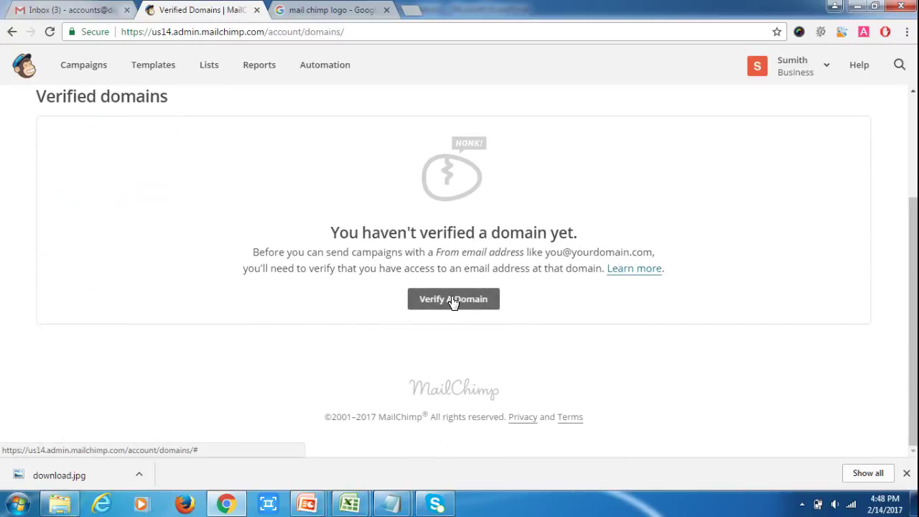
{"action": "left_click", "coordinate": [453, 300]}
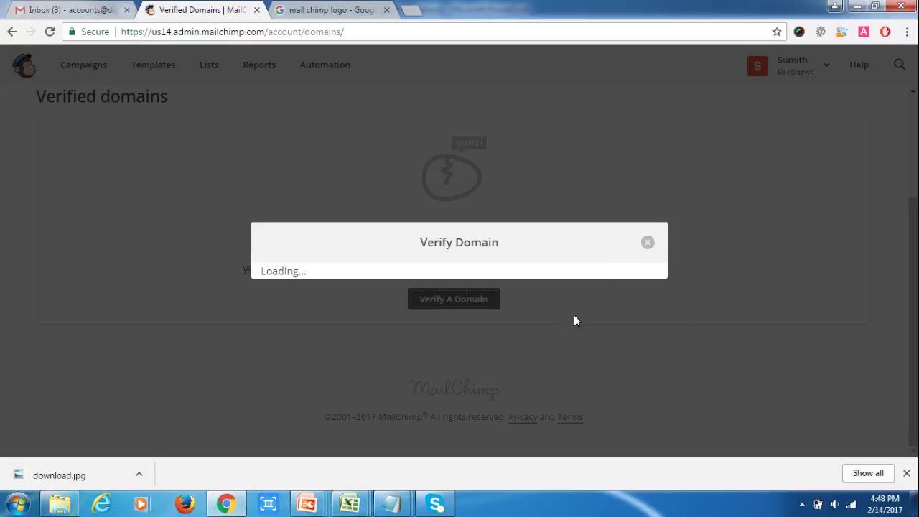
Close and retry the stuck Verify Domain dialog, then bring up the Windows wireless network list.
{"action": "left_click", "coordinate": [647, 242]}
{"action": "left_click", "coordinate": [453, 299]}
{"action": "left_click", "coordinate": [851, 503]}
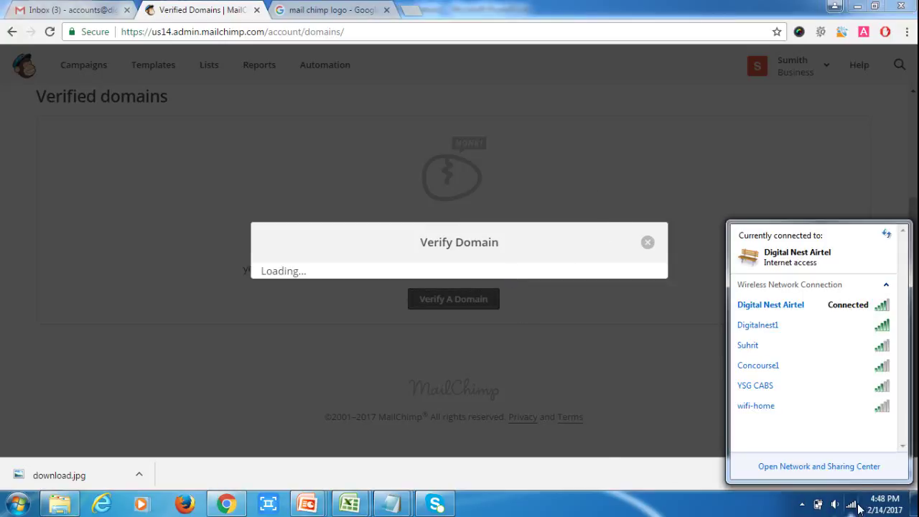
Try connecting to the Digitalnest1 network and dismiss the failed-connection message.
{"action": "left_click", "coordinate": [833, 327]}
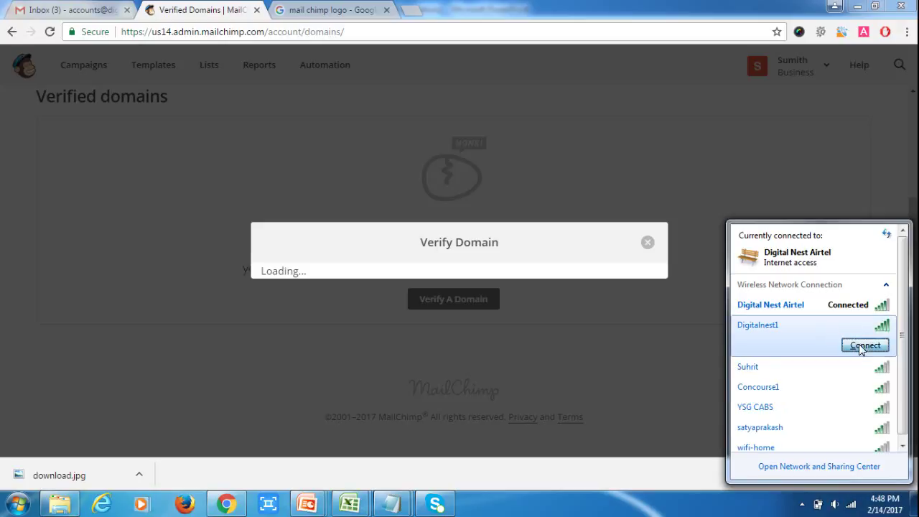
{"action": "left_click", "coordinate": [863, 344]}
{"action": "left_click", "coordinate": [899, 326]}
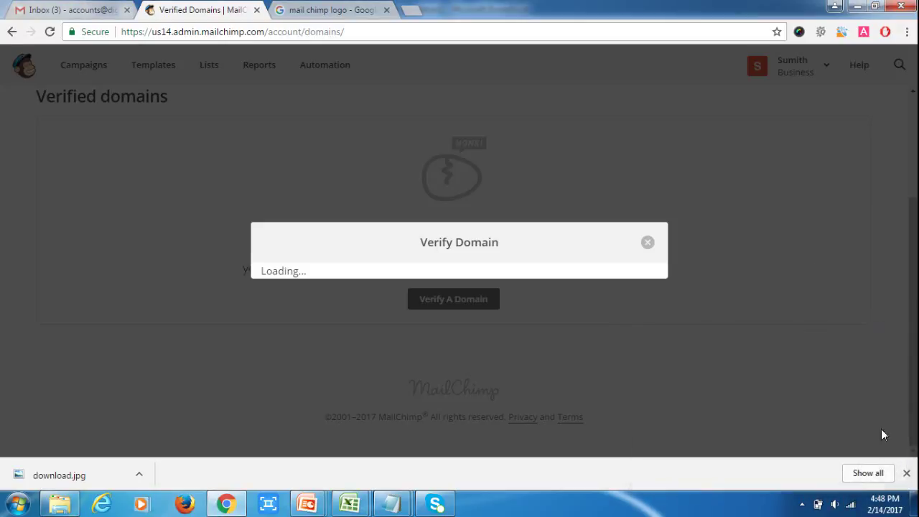
Connect to the DigitalNest2 Wi-Fi network by entering its security key.
{"action": "left_click", "coordinate": [851, 505]}
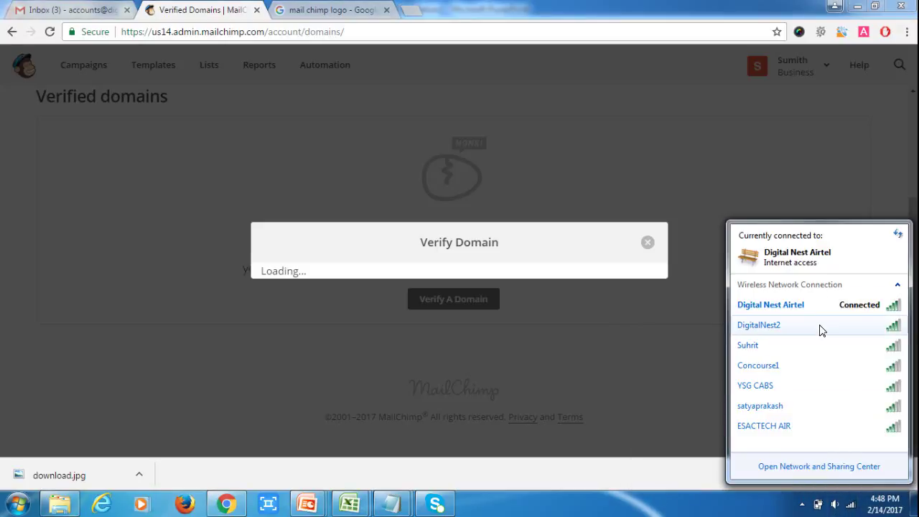
{"action": "left_click", "coordinate": [846, 327]}
{"action": "left_click", "coordinate": [864, 345]}
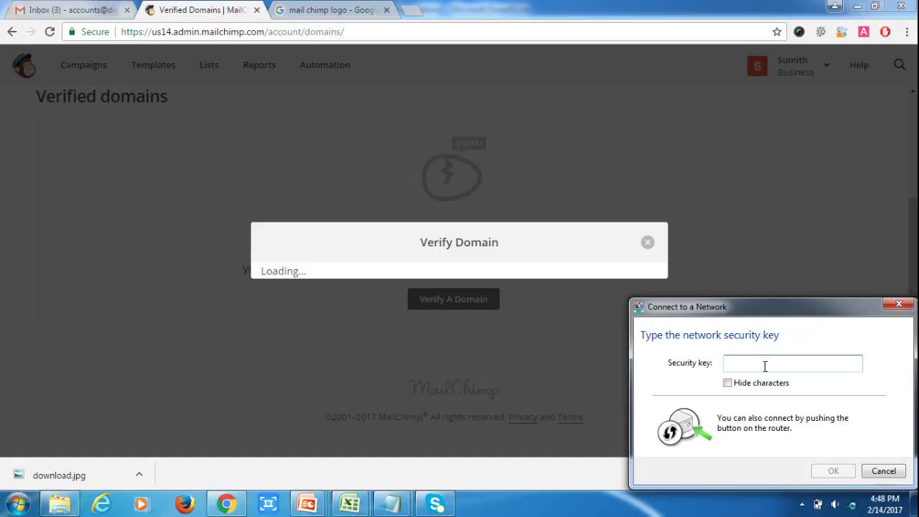
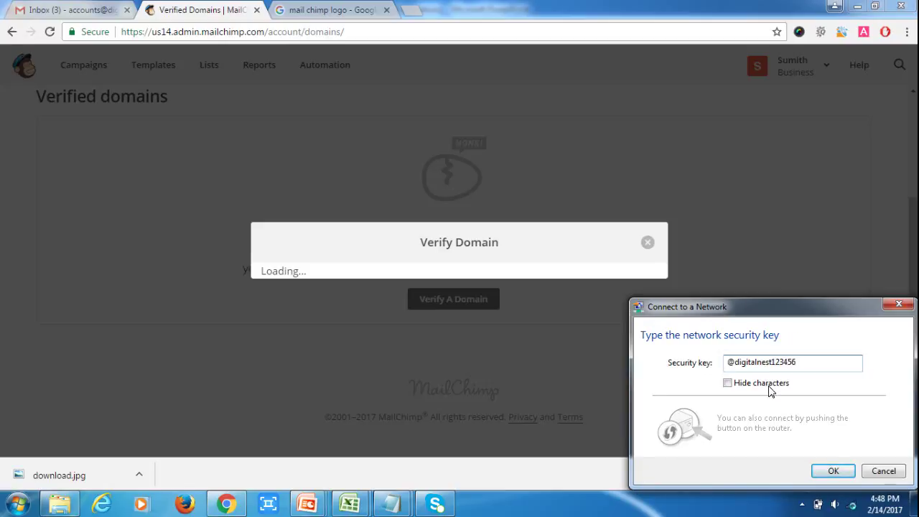
{"action": "left_click", "coordinate": [832, 472]}
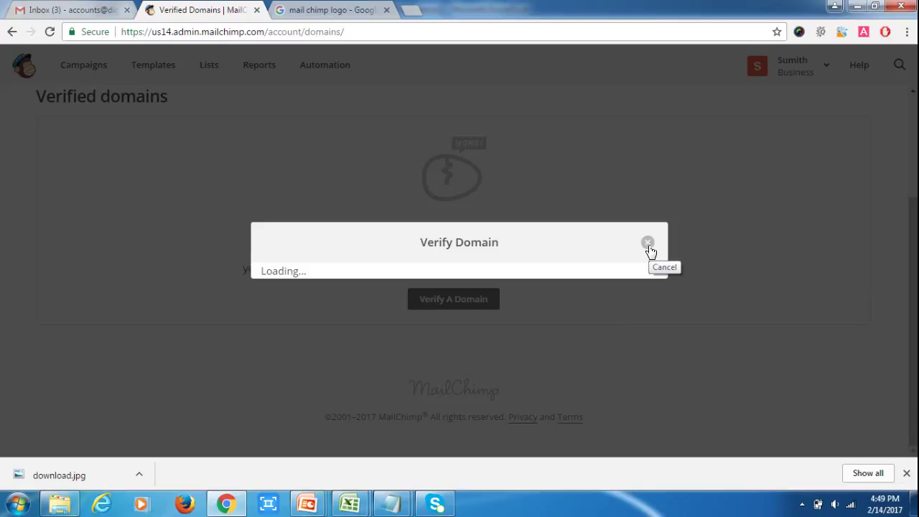
Reopen the Verify Domain form until its email field loads, then move to the Google tab's address bar.
{"action": "left_click", "coordinate": [648, 246]}
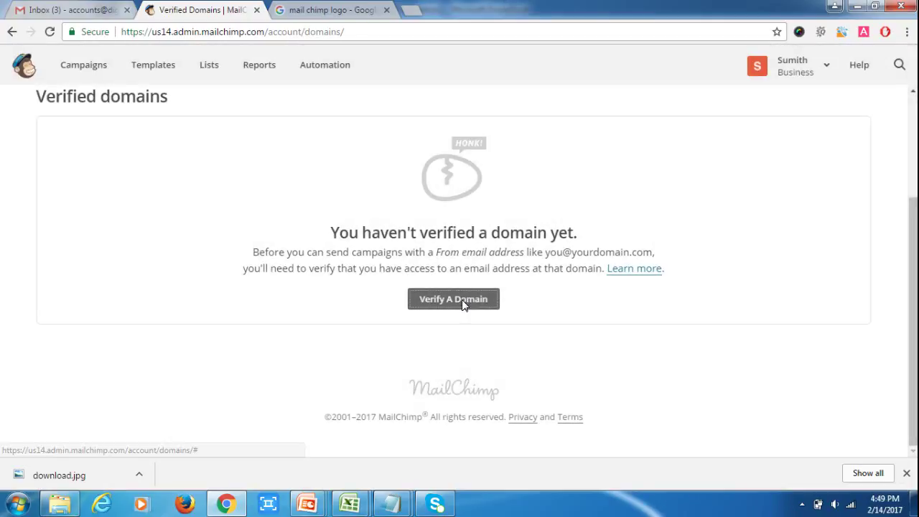
{"action": "left_click", "coordinate": [461, 299]}
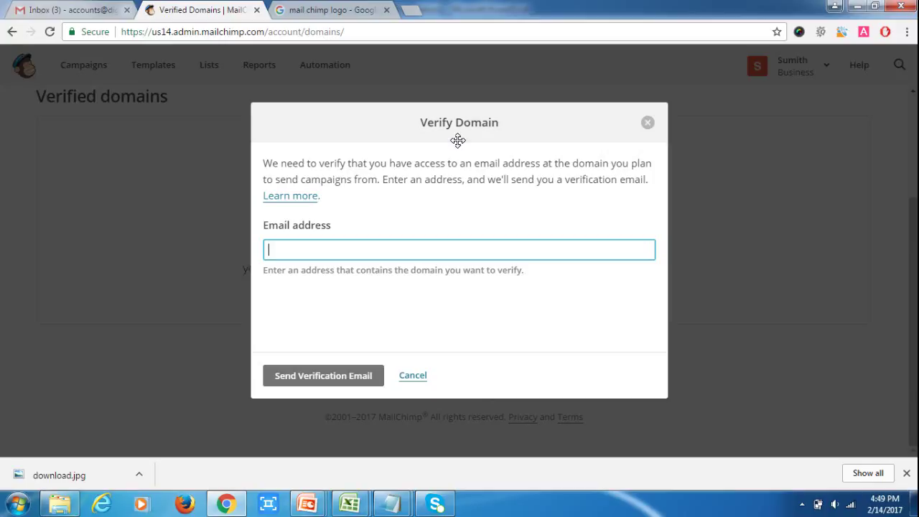
{"action": "left_click", "coordinate": [332, 10]}
{"action": "left_click", "coordinate": [319, 34]}
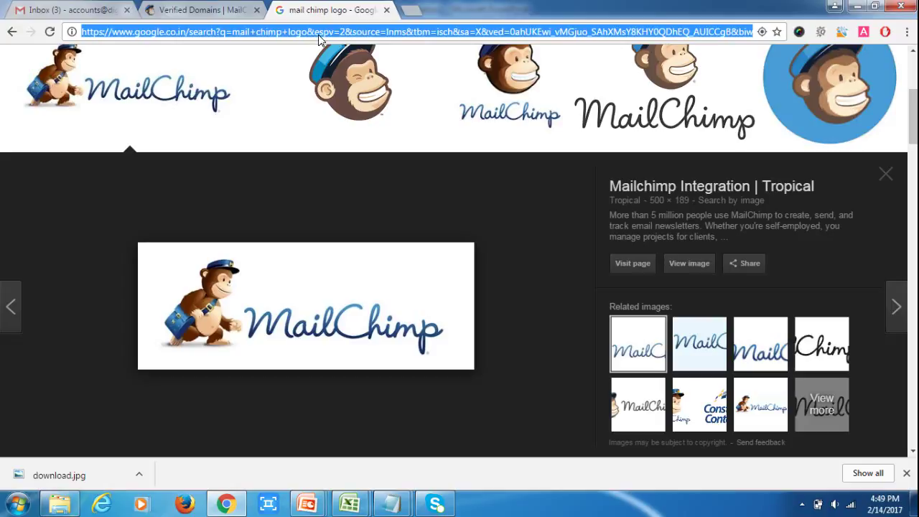
Load sumithkaringula.com/cpanel in the browser to reach the hosting login.
{"action": "type", "text": "sumitha"}
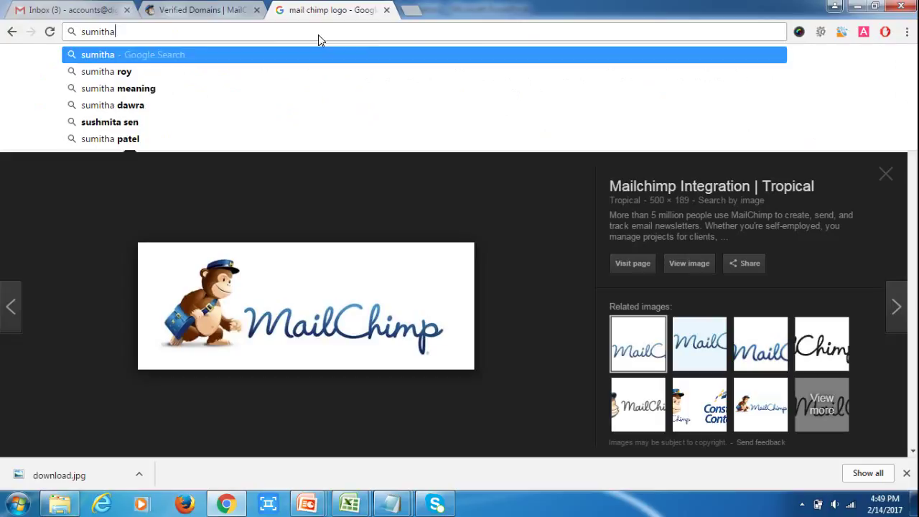
{"action": "type", "text": "karin"}
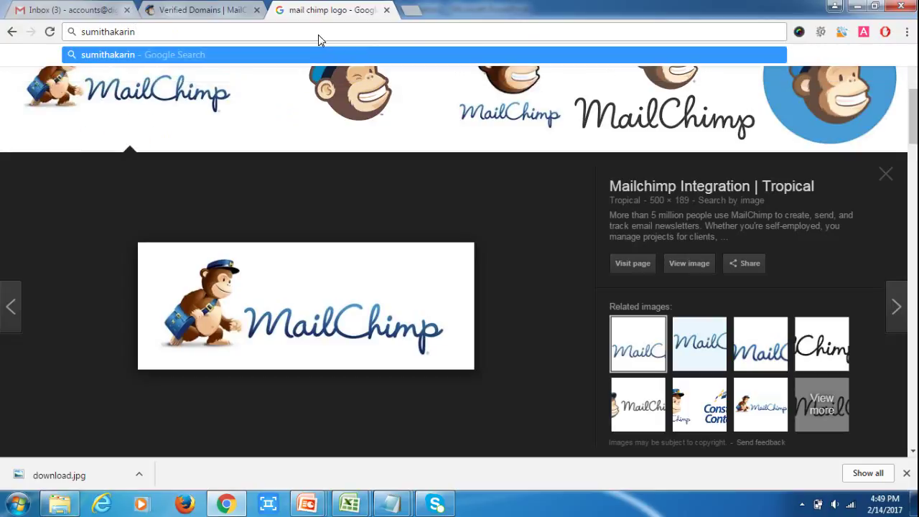
{"action": "key", "text": "BackSpace"}
{"action": "key", "text": "BackSpace"}
{"action": "key", "text": "BackSpace"}
{"action": "key", "text": "BackSpace"}
{"action": "key", "text": "BackSpace"}
{"action": "key", "text": "BackSpace"}
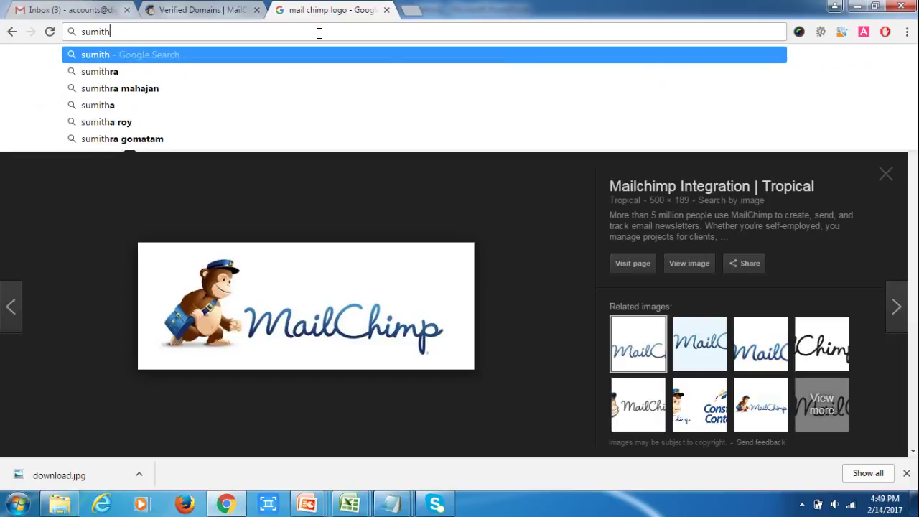
{"action": "type", "text": "ka"}
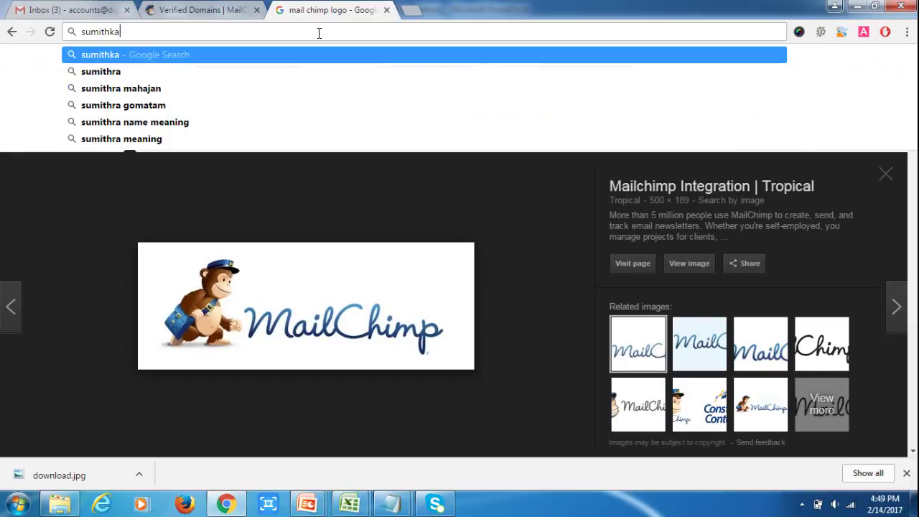
{"action": "type", "text": "ringu"}
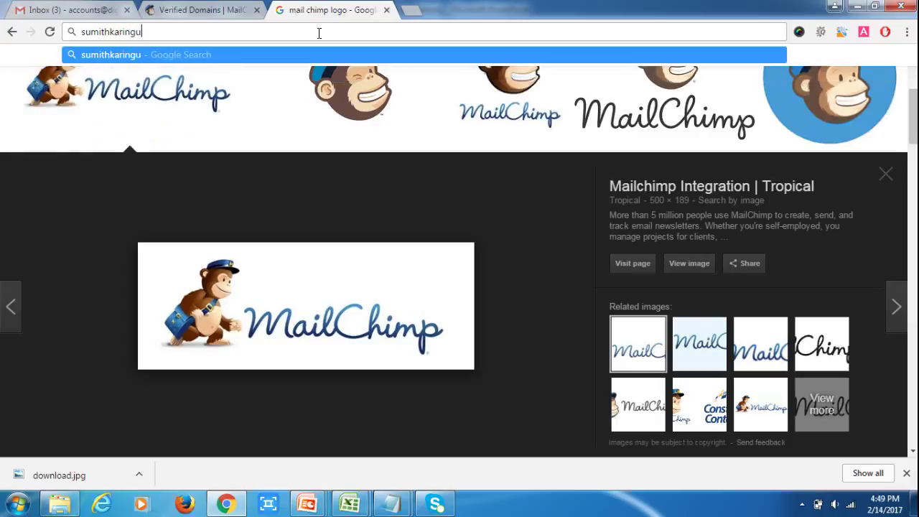
{"action": "type", "text": "la."}
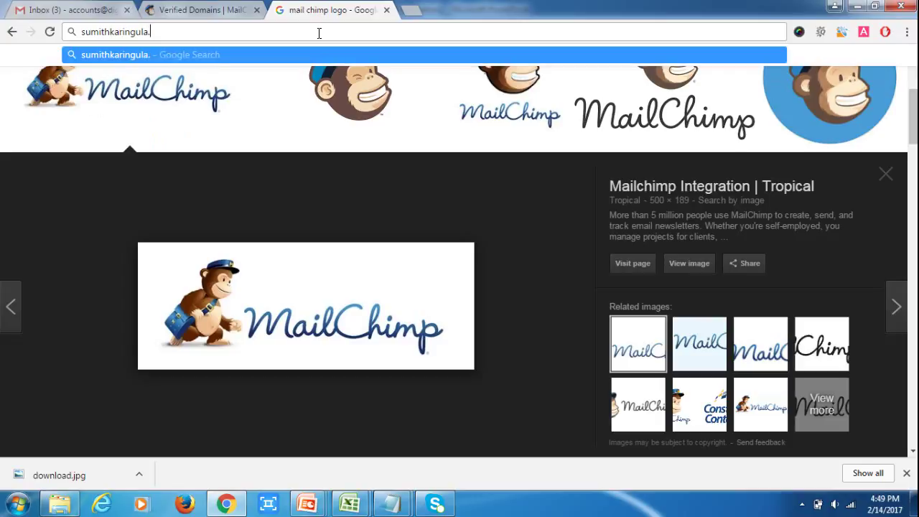
{"action": "type", "text": "com"}
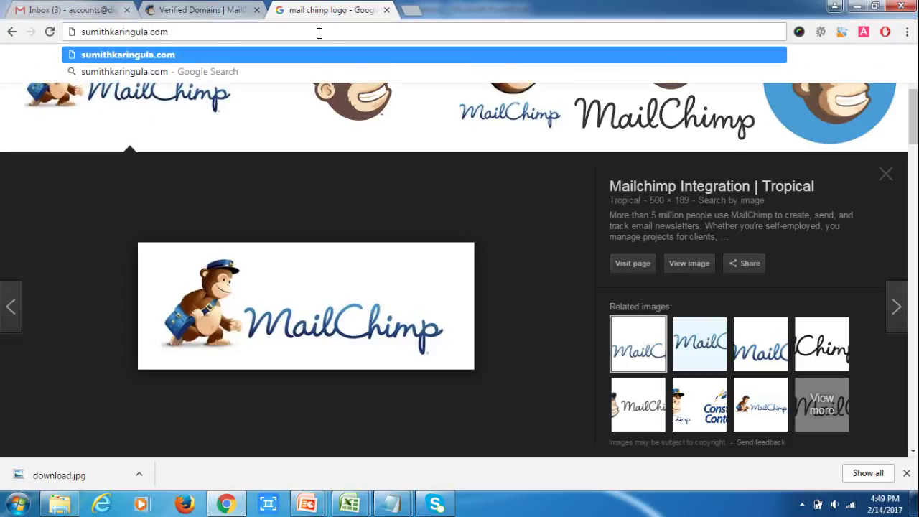
{"action": "type", "text": "/cpa"}
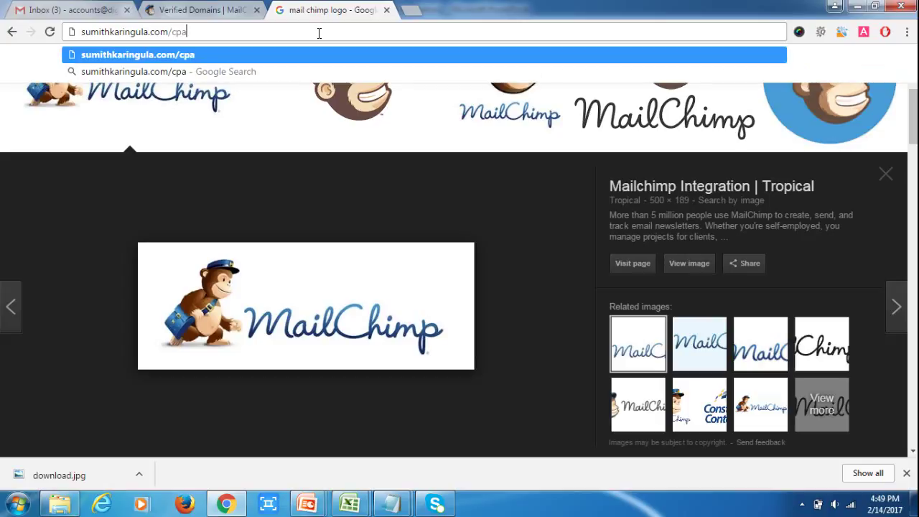
{"action": "type", "text": "nel"}
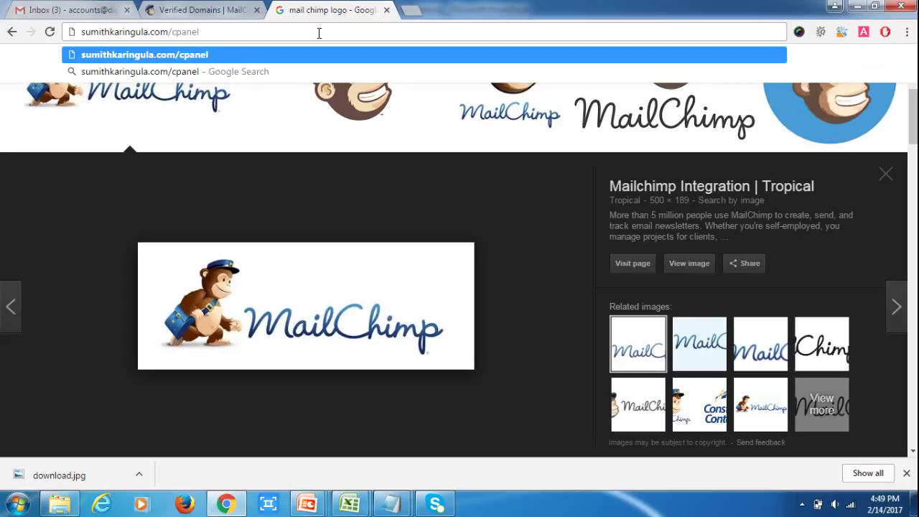
{"action": "key", "text": "Return"}
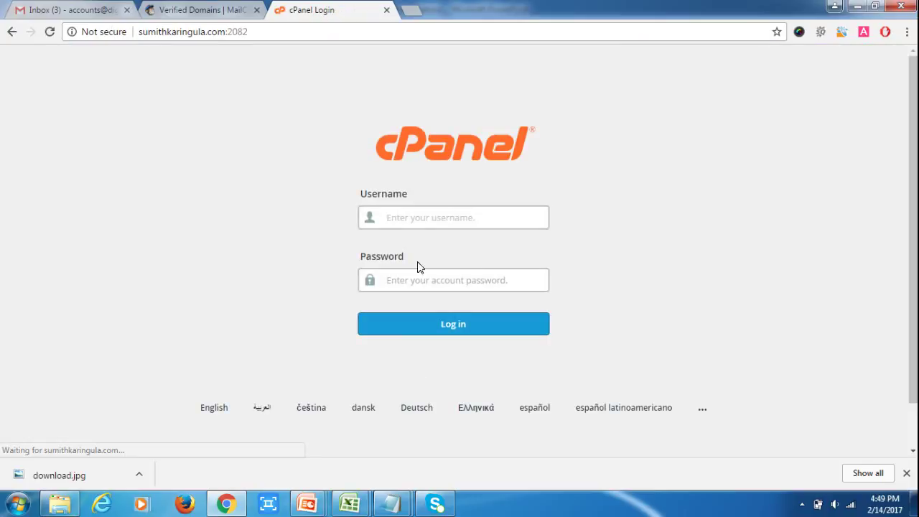
Log in to cPanel with the hosting account's username and password.
{"action": "left_click", "coordinate": [427, 221]}
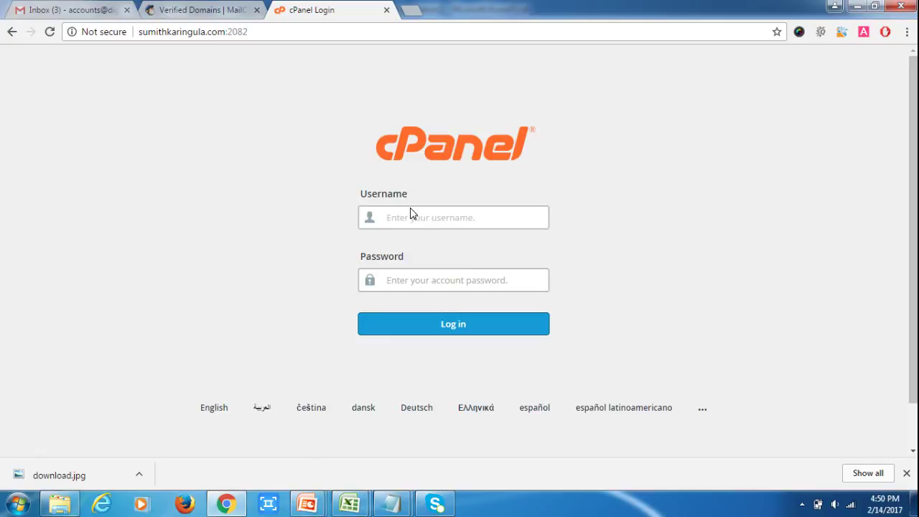
{"action": "left_click", "coordinate": [453, 215]}
{"action": "type", "text": "s"}
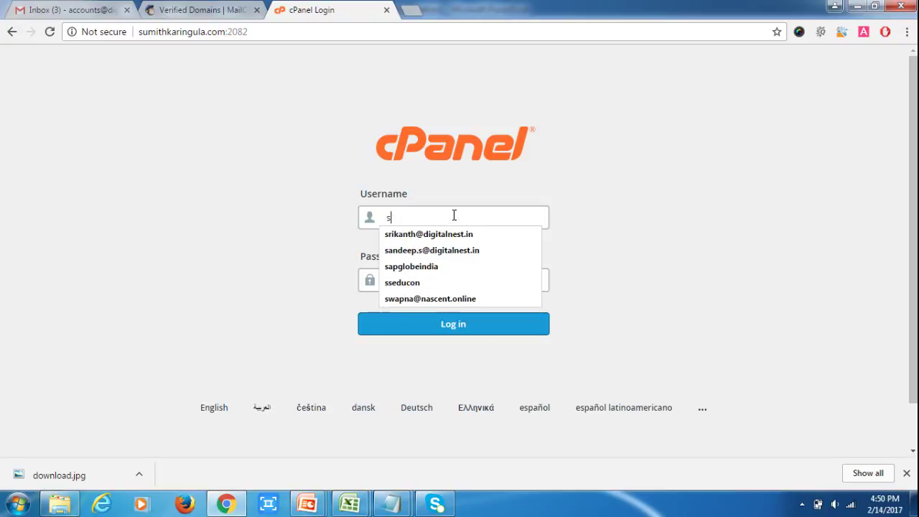
{"action": "type", "text": "umit"}
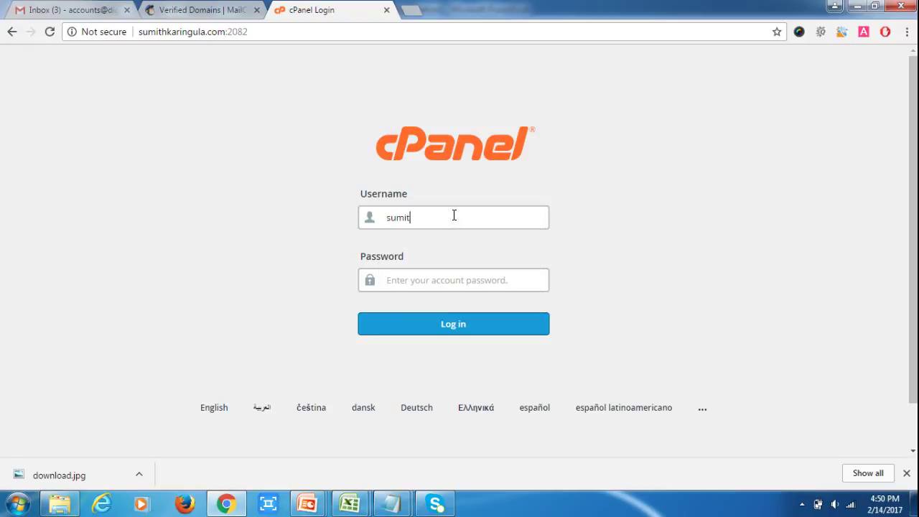
{"action": "type", "text": "hkaringula"}
{"action": "left_click", "coordinate": [439, 277]}
{"action": "type", "text": "******"}
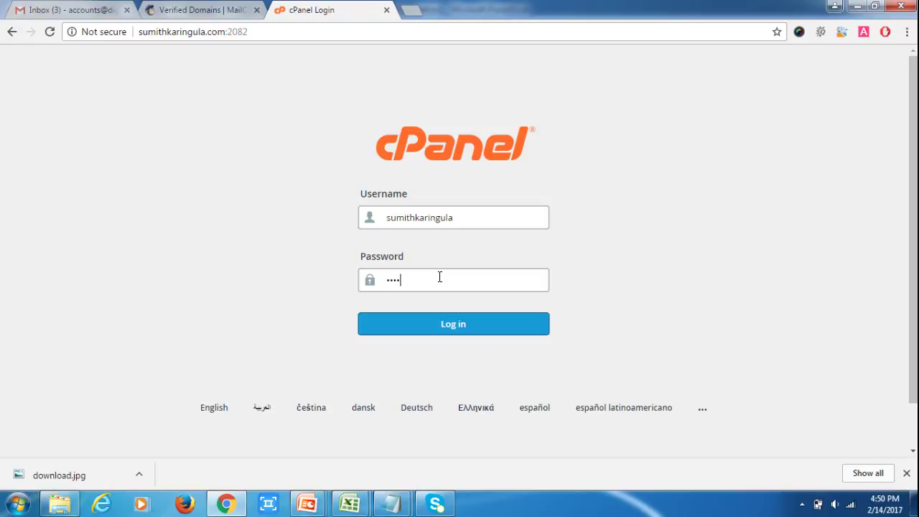
{"action": "type", "text": "****"}
{"action": "key", "text": "Return"}
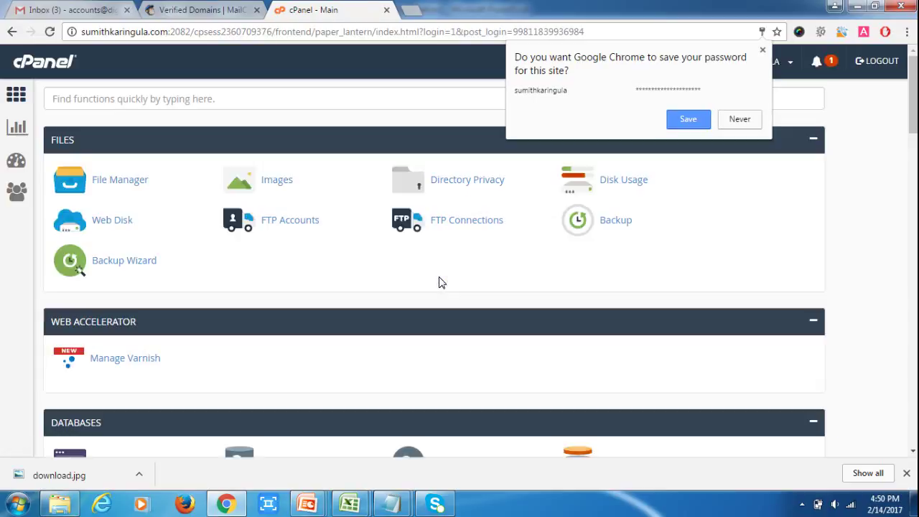
Dismiss Chrome's save-password prompt and open cPanel's Email Accounts page.
{"action": "left_click", "coordinate": [762, 49]}
{"action": "scroll", "coordinate": [462, 233], "scroll_direction": "down", "scroll_amount": 1}
{"action": "scroll", "coordinate": [463, 234], "scroll_direction": "down", "scroll_amount": 4}
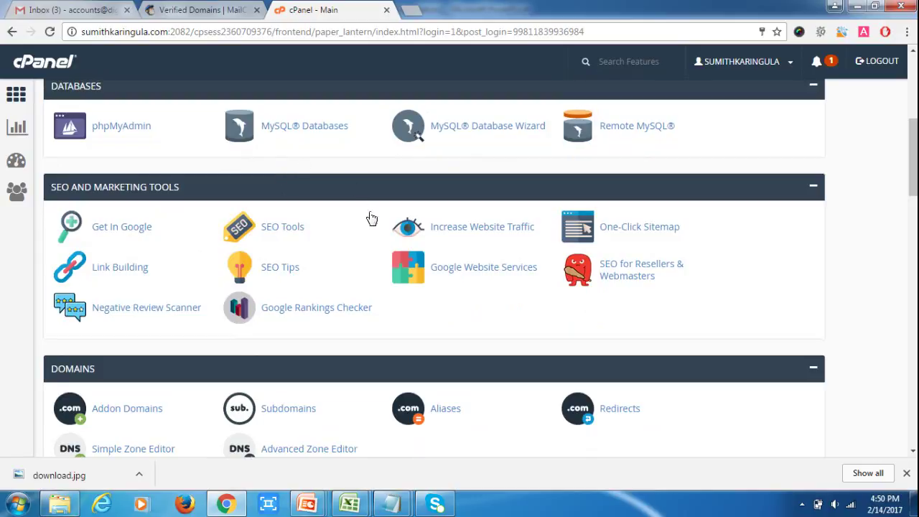
{"action": "scroll", "coordinate": [376, 270], "scroll_direction": "down", "scroll_amount": 4}
{"action": "scroll", "coordinate": [374, 299], "scroll_direction": "down", "scroll_amount": 1}
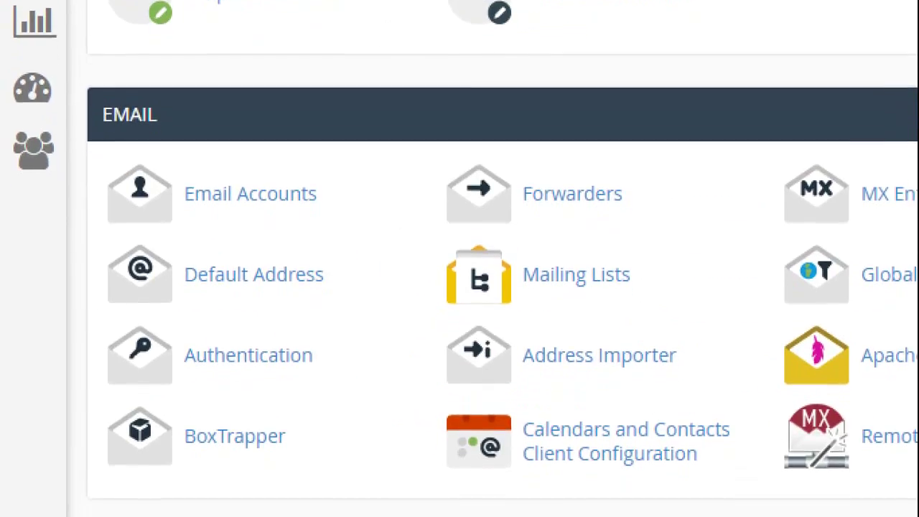
{"action": "mouse_move", "coordinate": [114, 260]}
{"action": "left_mouse_down"}
{"action": "mouse_move", "coordinate": [391, 246]}
{"action": "mouse_move", "coordinate": [293, 183]}
{"action": "mouse_move", "coordinate": [93, 176]}
{"action": "left_mouse_up"}
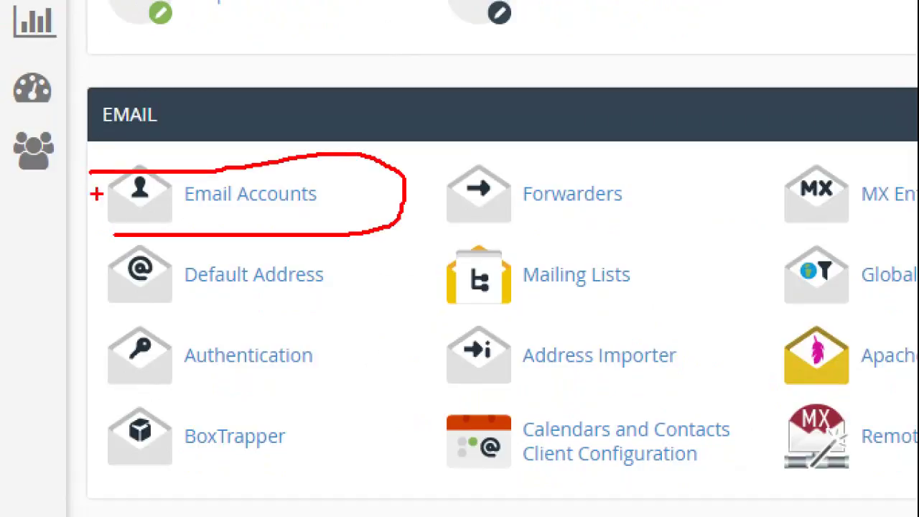
{"action": "left_click", "coordinate": [112, 218]}
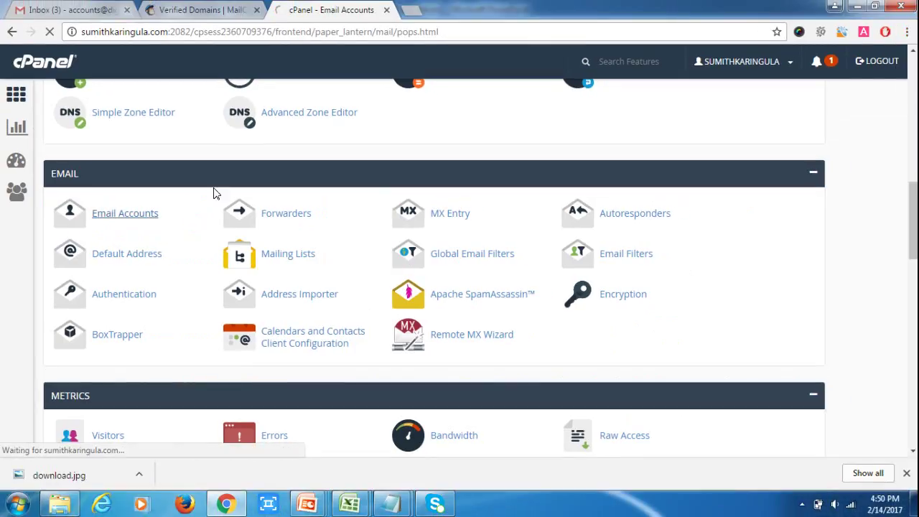
{"action": "left_click", "coordinate": [181, 248]}
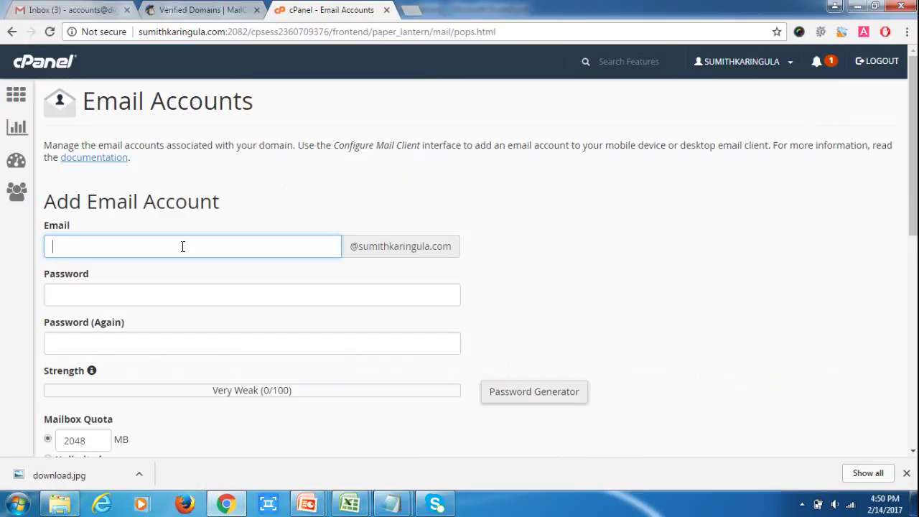
Enter the mailbox name info and type its password in both password fields.
{"action": "key", "text": "BackSpace"}
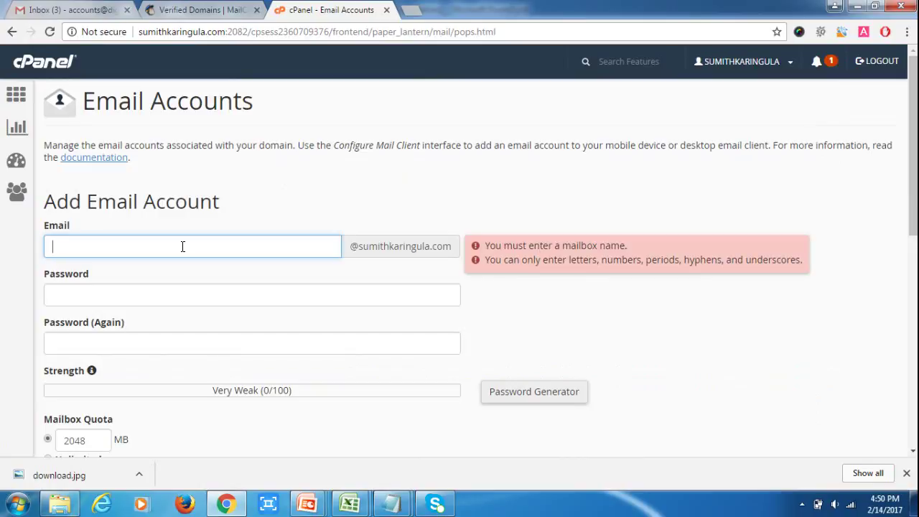
{"action": "type", "text": "s"}
{"action": "key", "text": "BackSpace"}
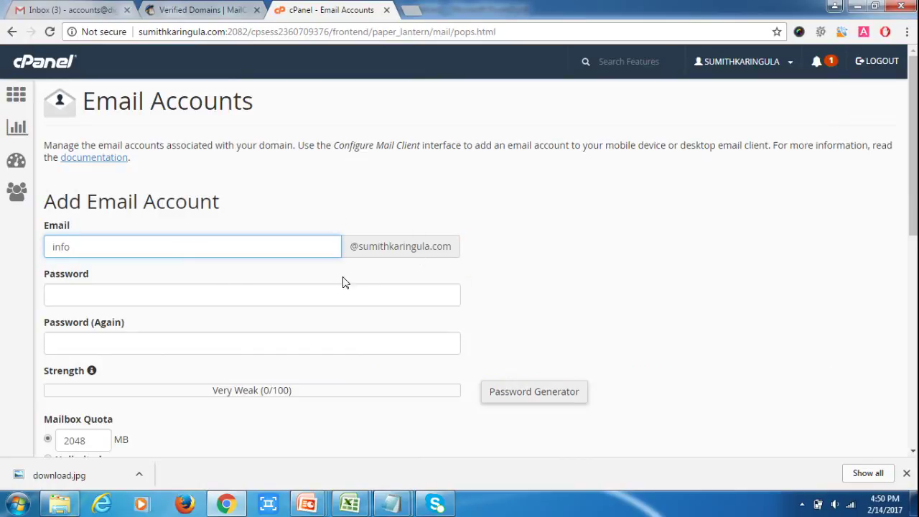
{"action": "left_click", "coordinate": [226, 290]}
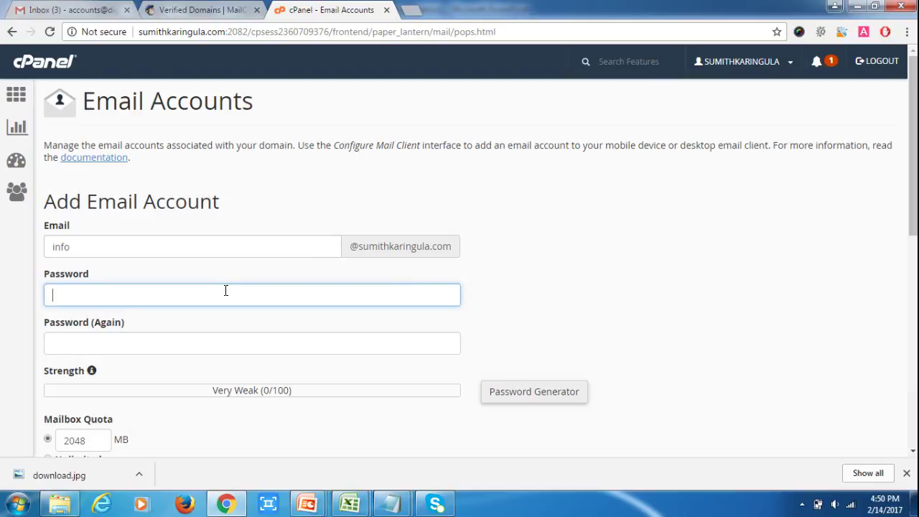
{"action": "type", "text": "•••••"}
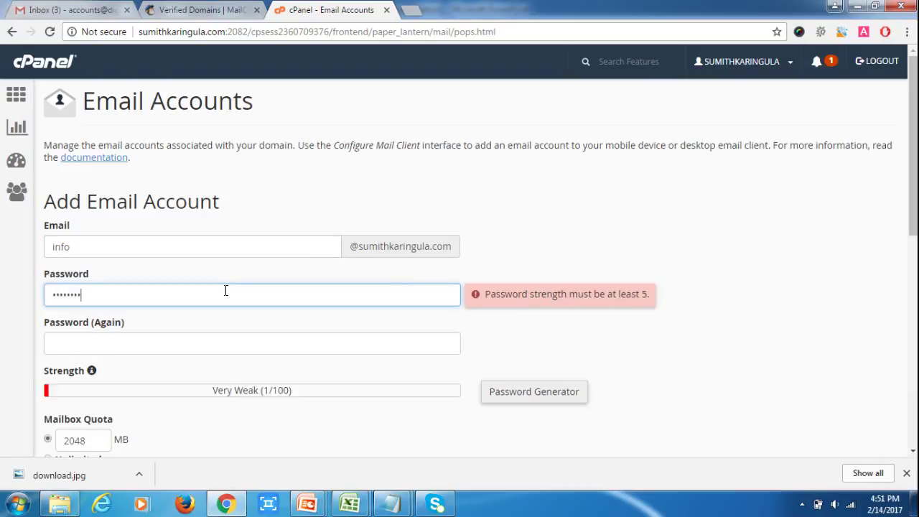
{"action": "left_click", "coordinate": [207, 344]}
{"action": "type", "text": "••"}
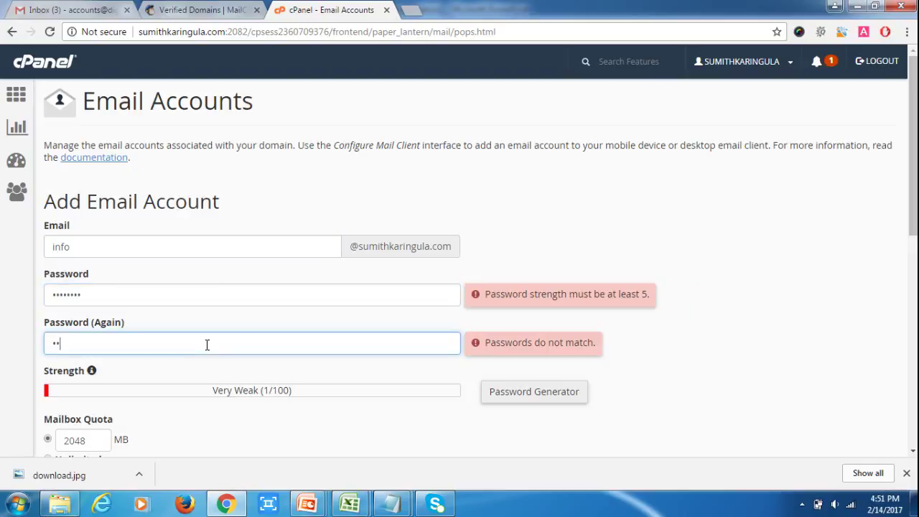
{"action": "type", "text": "••••••"}
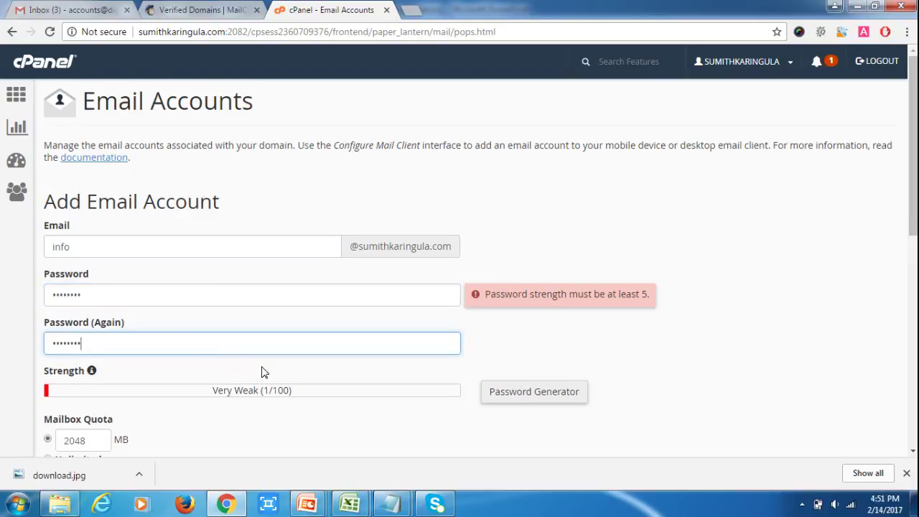
Set an Unlimited quota and replace the weak password with a stronger one, then go back.
{"action": "scroll", "coordinate": [263, 371], "scroll_direction": "down", "scroll_amount": 3}
{"action": "left_click", "coordinate": [48, 258]}
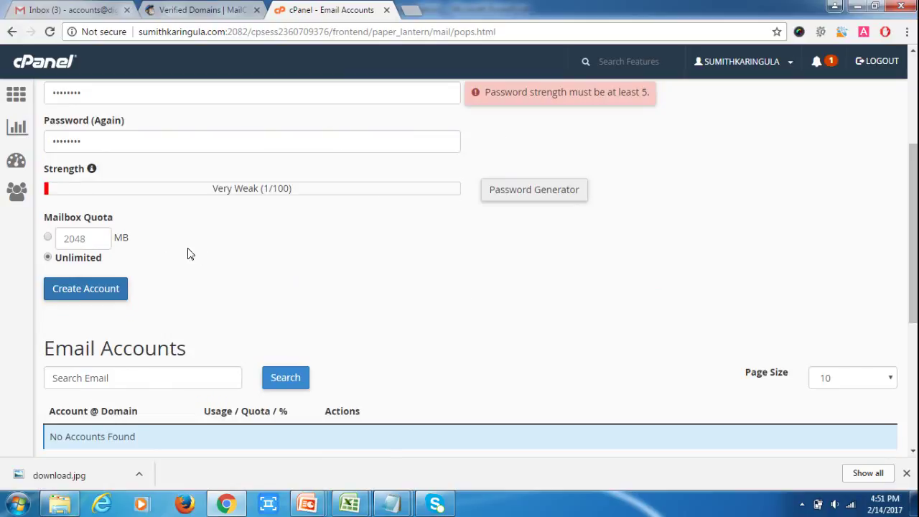
{"action": "scroll", "coordinate": [314, 222], "scroll_direction": "up", "scroll_amount": 2}
{"action": "scroll", "coordinate": [314, 221], "scroll_direction": "up", "scroll_amount": 1}
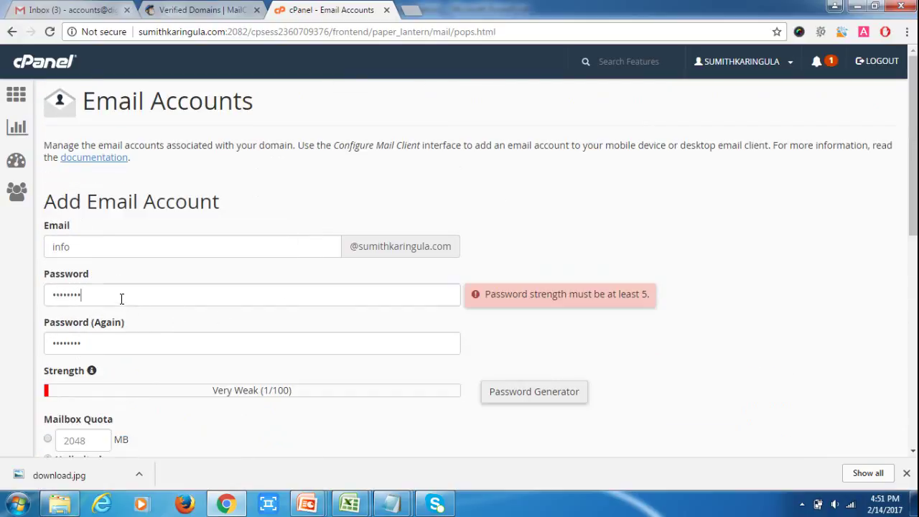
{"action": "left_click_drag", "start_coordinate": [120, 297], "coordinate": [12, 303]}
{"action": "key", "text": "BackSpace"}
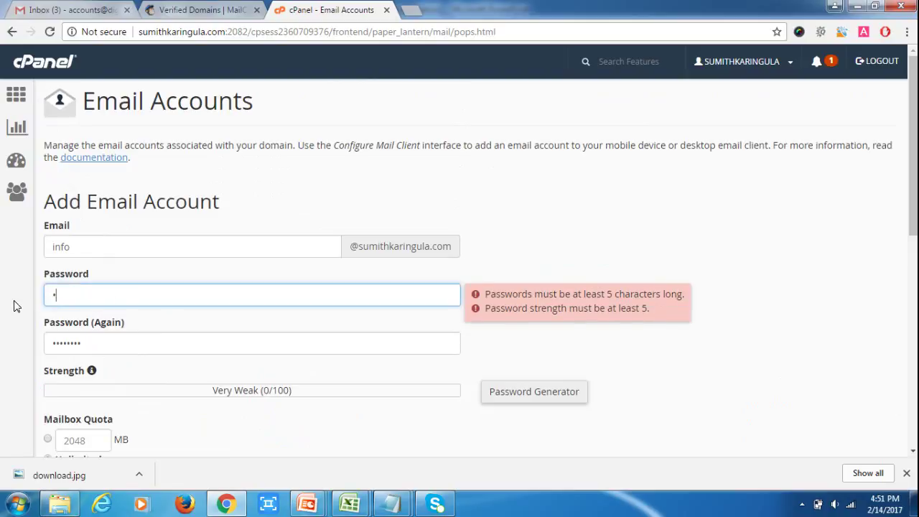
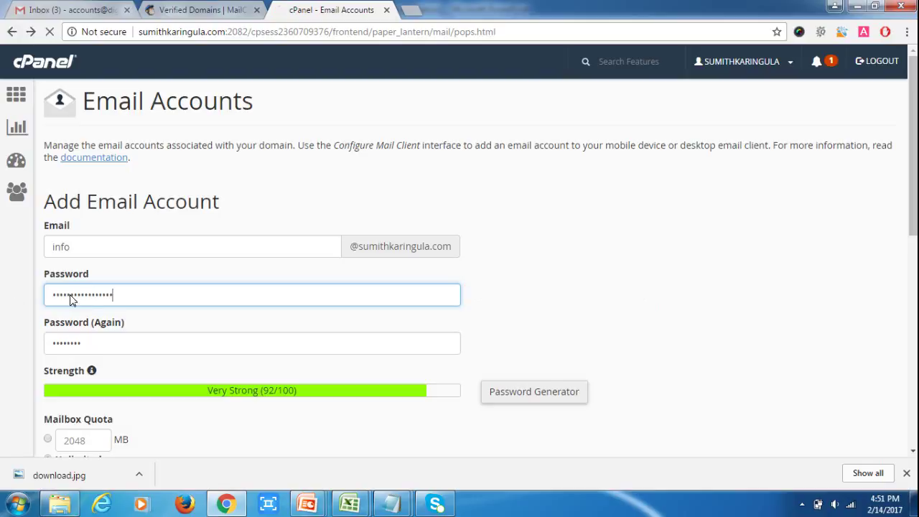
{"action": "key", "text": "alt+Left"}
Reopen Email Accounts and re-enter the info mailbox's matching password, rated Very Strong (92/100).
{"action": "scroll", "coordinate": [111, 342], "scroll_direction": "down", "scroll_amount": 1}
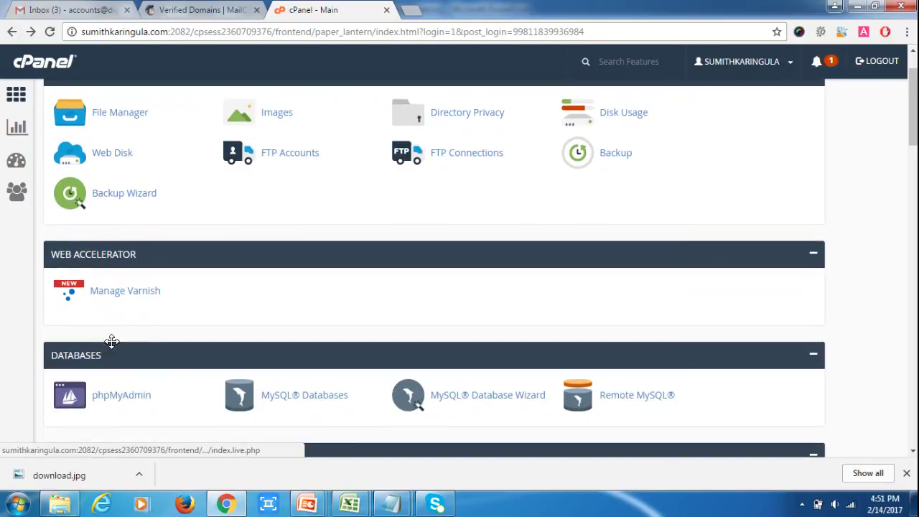
{"action": "scroll", "coordinate": [139, 263], "scroll_direction": "up", "scroll_amount": 1}
{"action": "scroll", "coordinate": [206, 283], "scroll_direction": "down", "scroll_amount": 5}
{"action": "scroll", "coordinate": [206, 284], "scroll_direction": "down", "scroll_amount": 5}
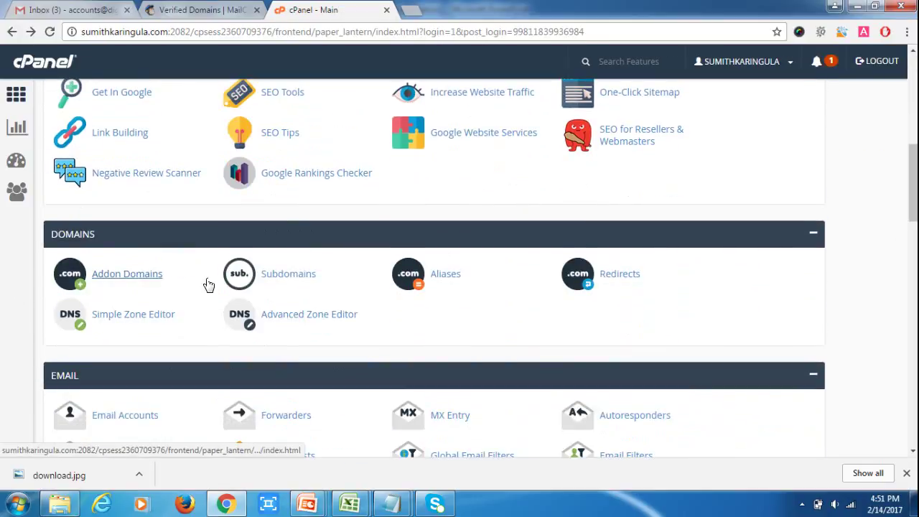
{"action": "left_click", "coordinate": [129, 147]}
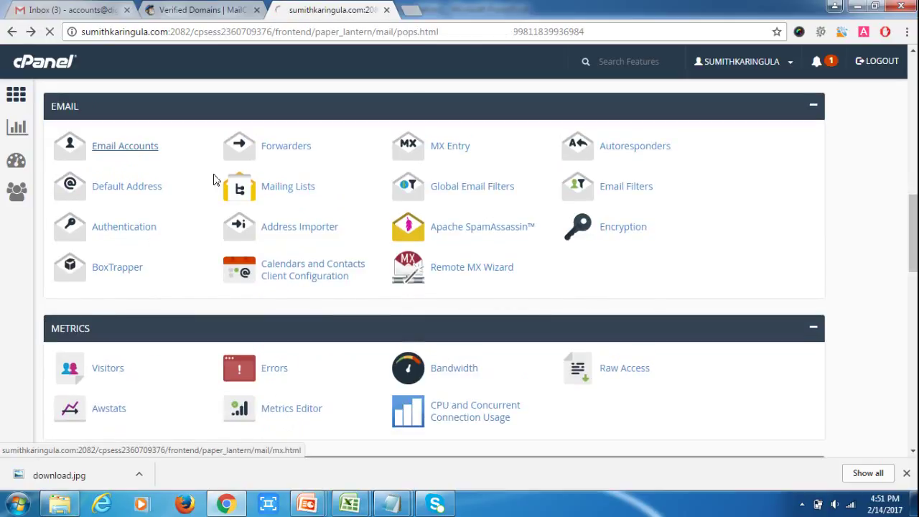
{"action": "left_click", "coordinate": [208, 241]}
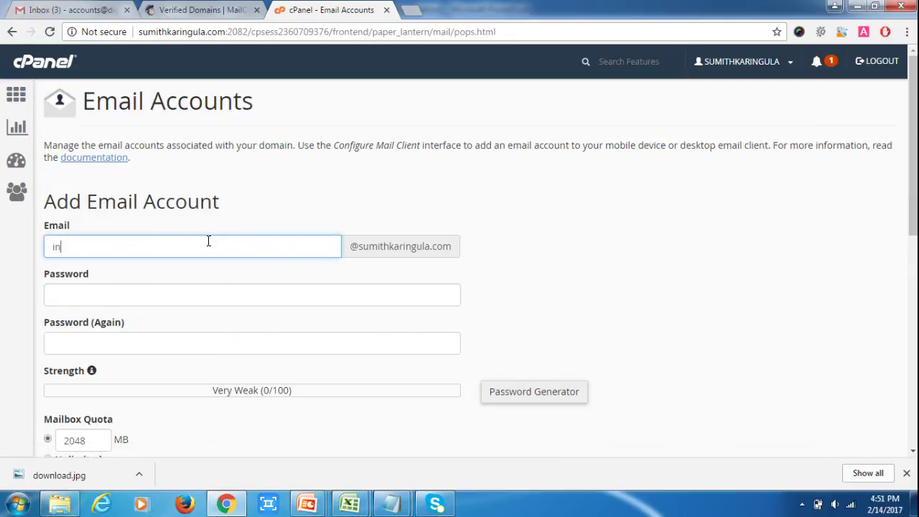
{"action": "left_click", "coordinate": [218, 294]}
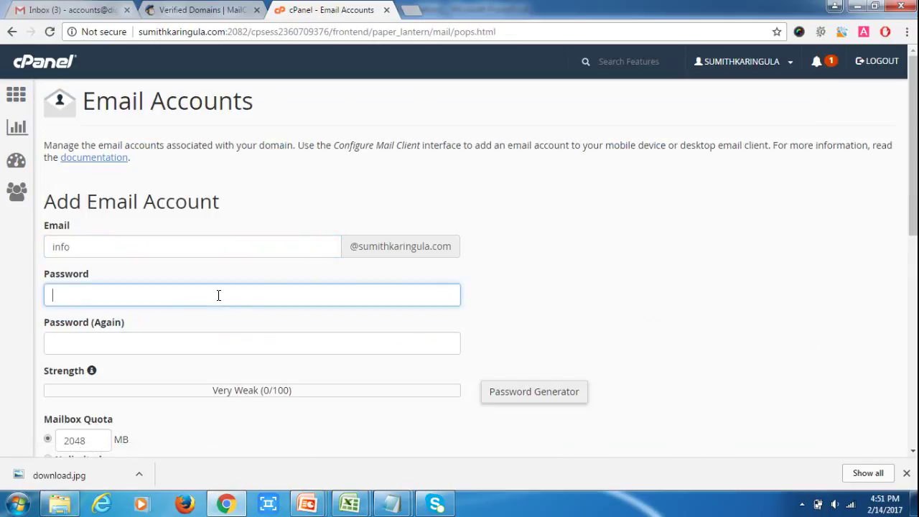
{"action": "type", "text": "••"}
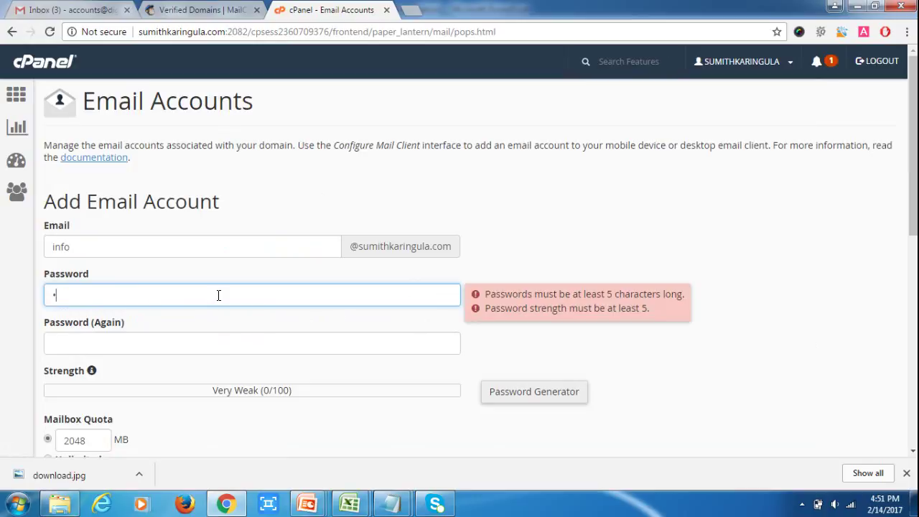
{"action": "type", "text": "•••••"}
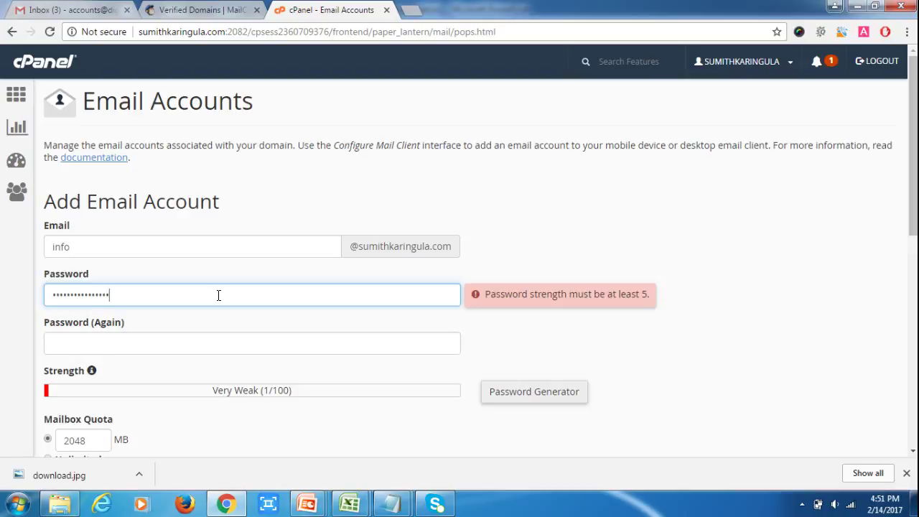
{"action": "left_click", "coordinate": [221, 343]}
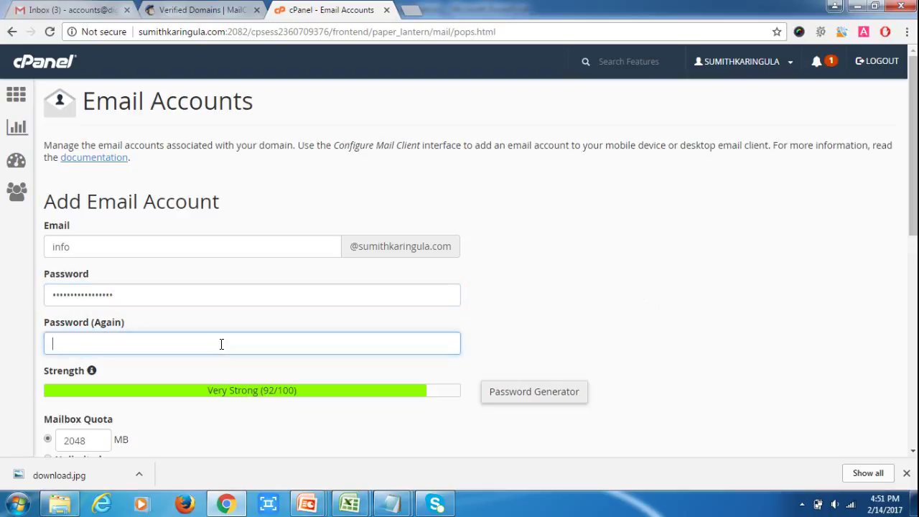
{"action": "type", "text": "•"}
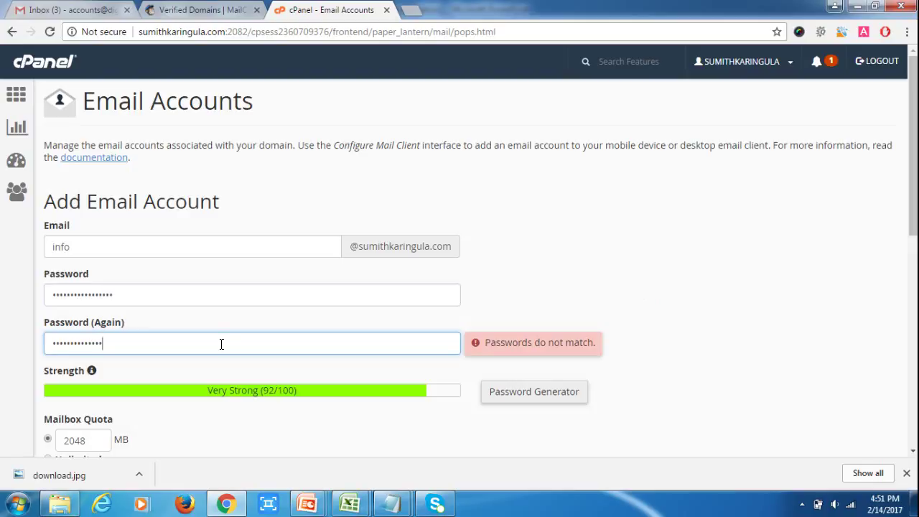
{"action": "type", "text": "•"}
{"action": "scroll", "coordinate": [251, 349], "scroll_direction": "down", "scroll_amount": 3}
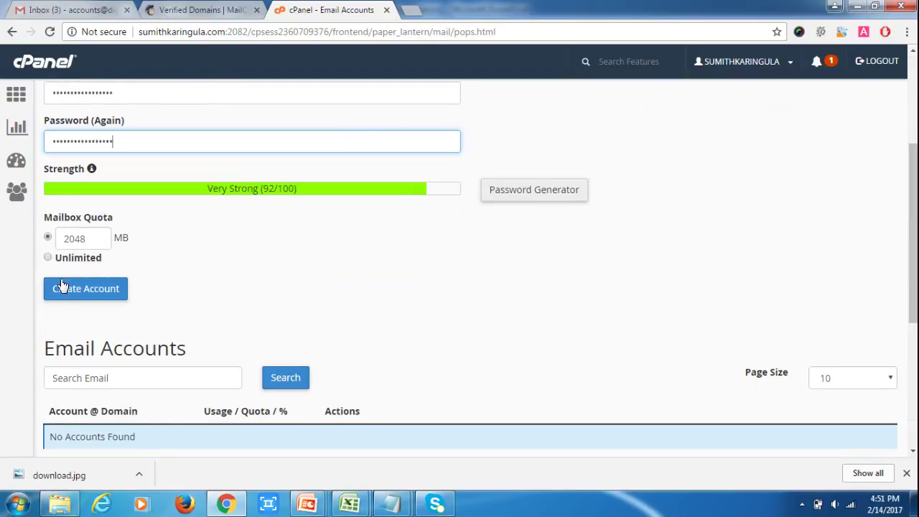
Create the info@ mailbox account in cPanel and confirm the Account Created notice.
{"action": "left_click", "coordinate": [47, 258]}
{"action": "left_click", "coordinate": [72, 291]}
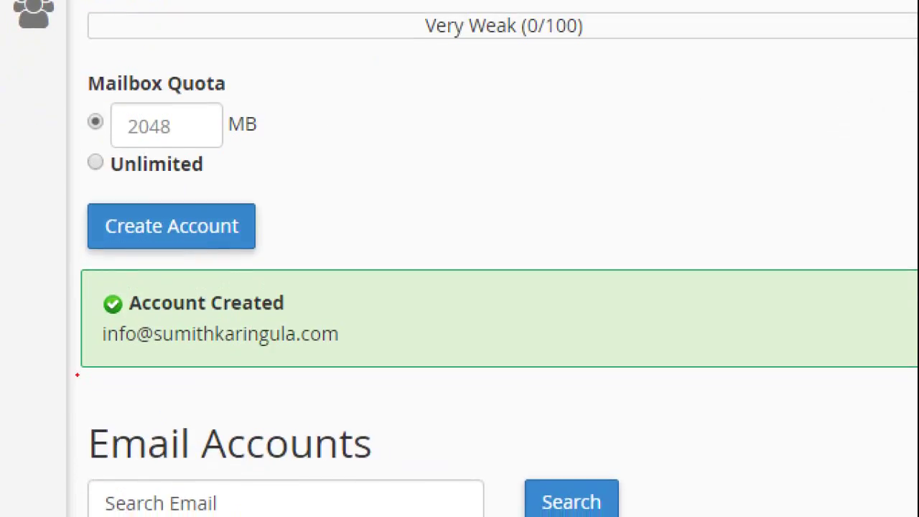
{"action": "left_click_drag", "start_coordinate": [46, 367], "coordinate": [110, 373]}
{"action": "mouse_move", "coordinate": [219, 372]}
{"action": "left_mouse_down"}
{"action": "mouse_move", "coordinate": [422, 327]}
{"action": "mouse_move", "coordinate": [71, 316]}
{"action": "mouse_move", "coordinate": [37, 353]}
{"action": "mouse_move", "coordinate": [46, 363]}
{"action": "left_mouse_up"}
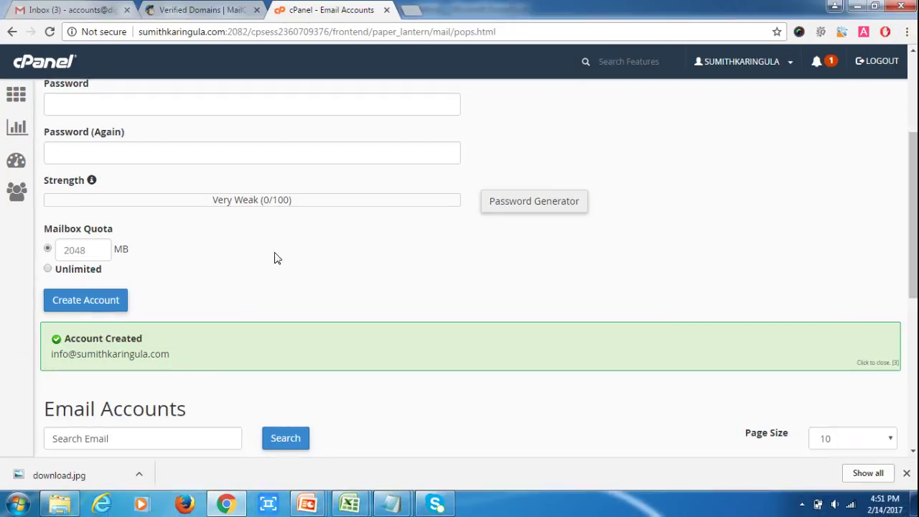
{"action": "scroll", "coordinate": [316, 287], "scroll_direction": "up", "scroll_amount": 3}
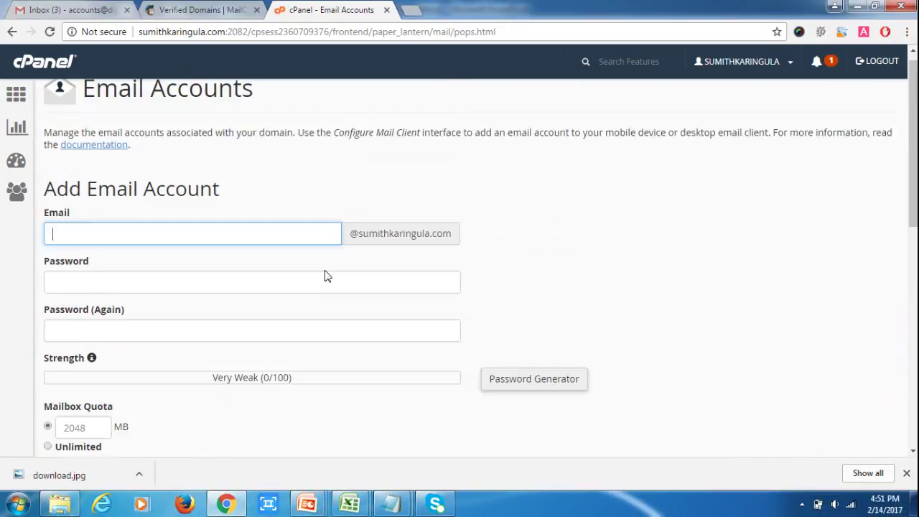
{"action": "left_click", "coordinate": [412, 15]}
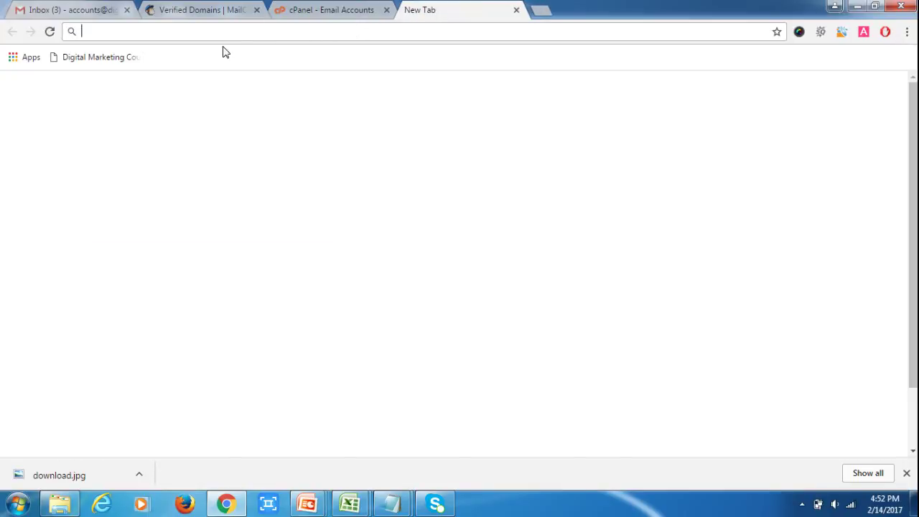
Load the domain's /webmail page in the new tab, using the domain taken from cPanel's address.
{"action": "left_click", "coordinate": [316, 10]}
{"action": "left_click_drag", "start_coordinate": [223, 33], "coordinate": [139, 39]}
{"action": "key", "text": "ctrl+c"}
{"action": "right_click", "coordinate": [155, 40]}
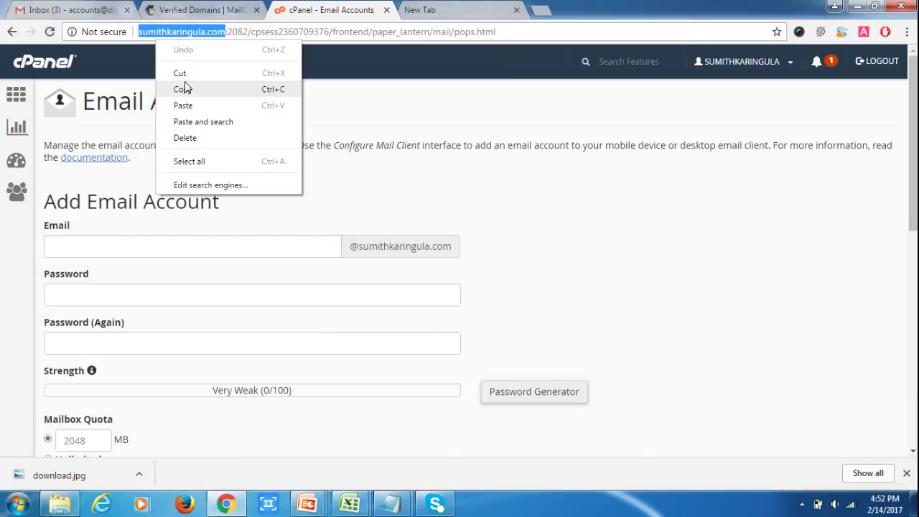
{"action": "left_click", "coordinate": [185, 72]}
{"action": "left_click", "coordinate": [453, 16]}
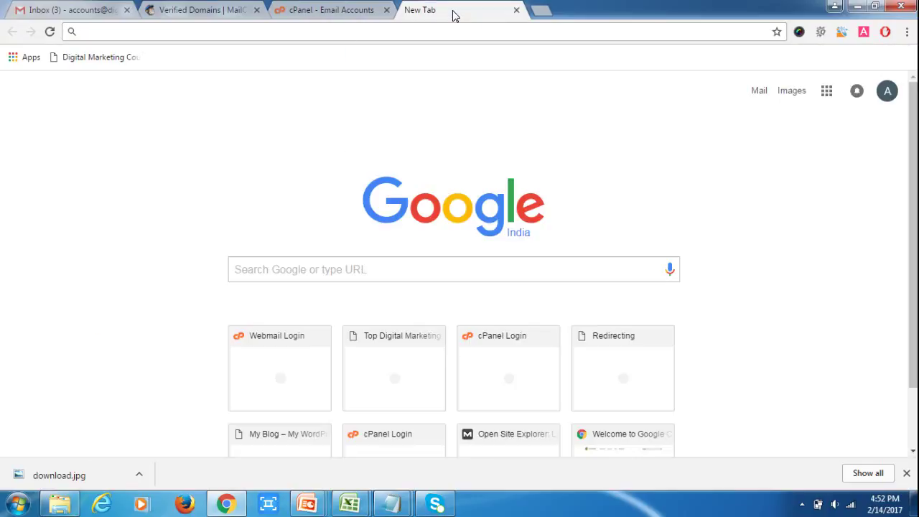
{"action": "key", "text": "ctrl+v"}
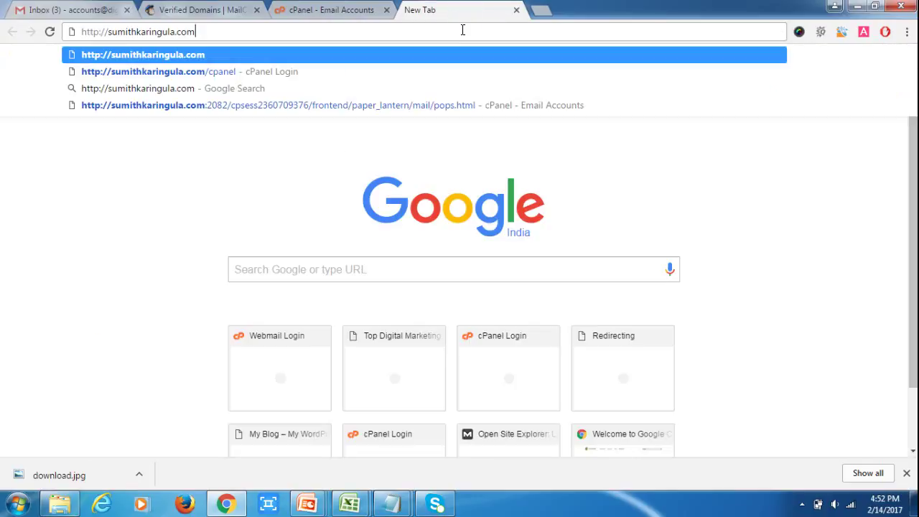
{"action": "type", "text": "/webmail"}
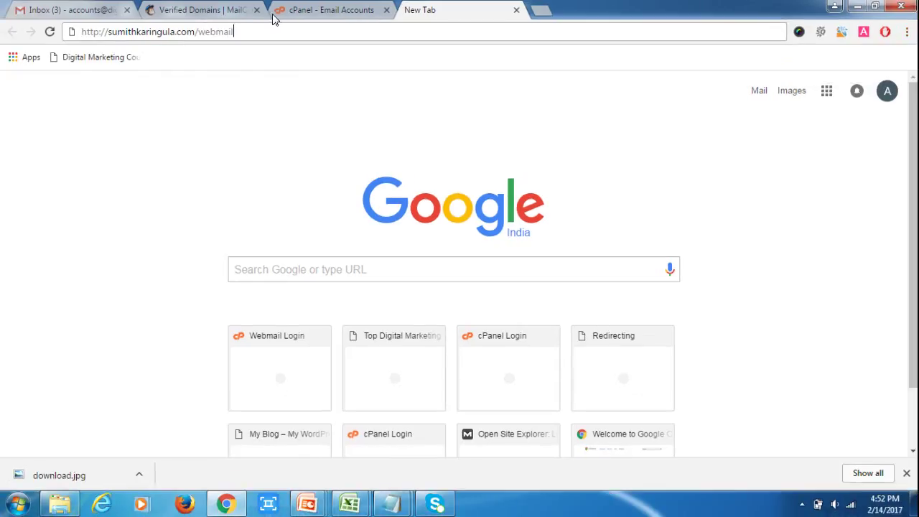
{"action": "key", "text": "Return"}
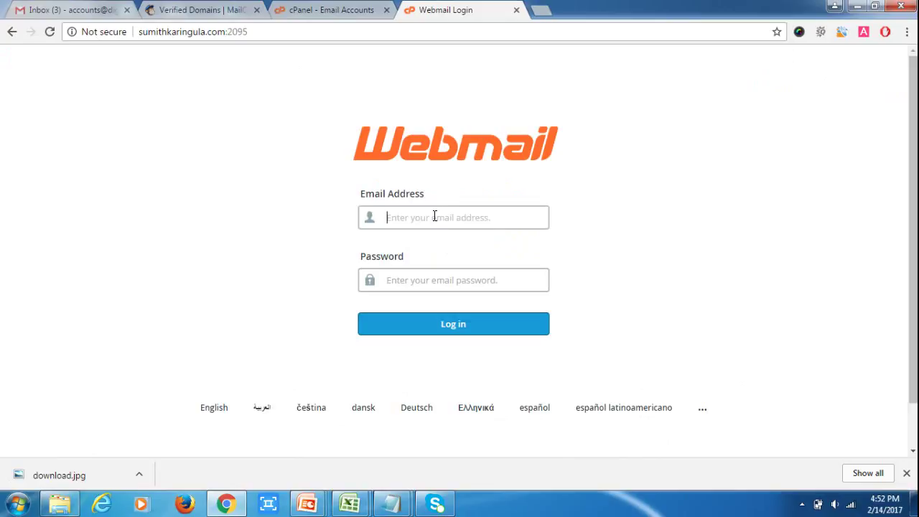
Log in to Webmail with the info mailbox address and its password.
{"action": "left_click", "coordinate": [455, 278]}
{"action": "type", "text": "•"}
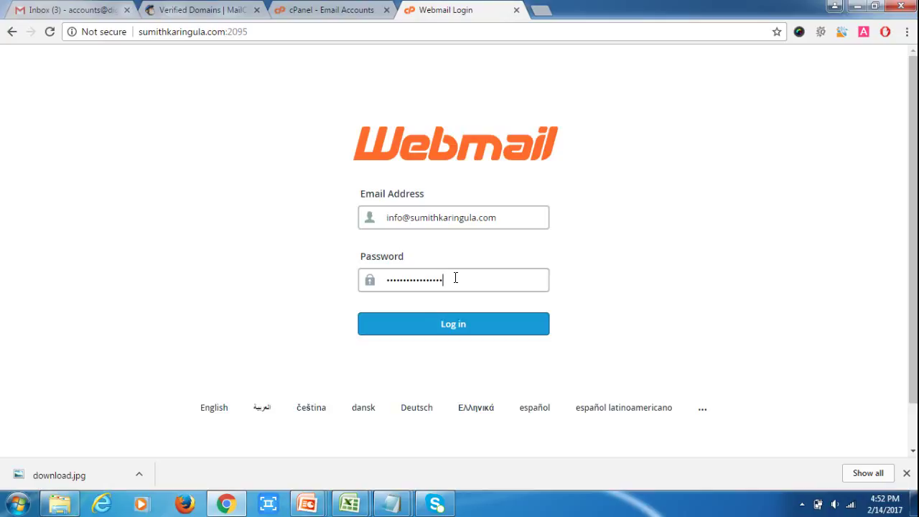
{"action": "left_click", "coordinate": [457, 327]}
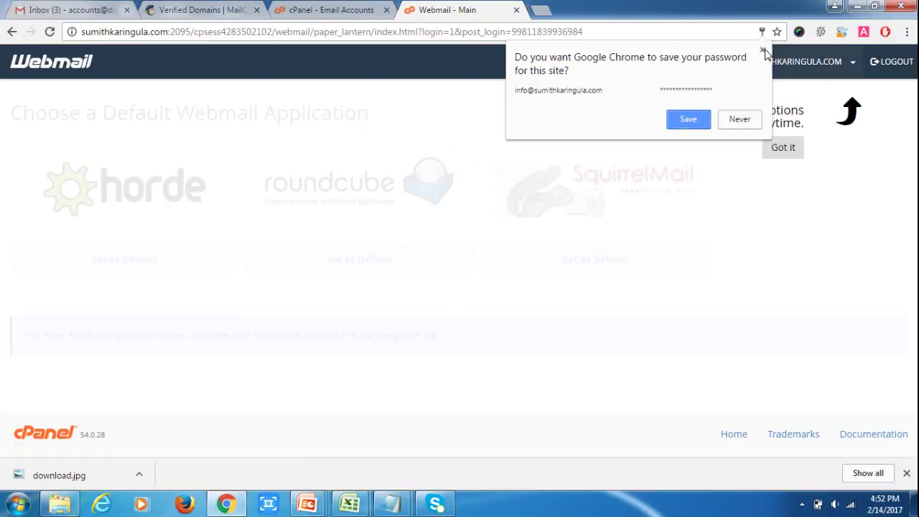
Dismiss the save-password bubble and configuration tip, then open the mailbox in SquirrelMail.
{"action": "left_click", "coordinate": [762, 51]}
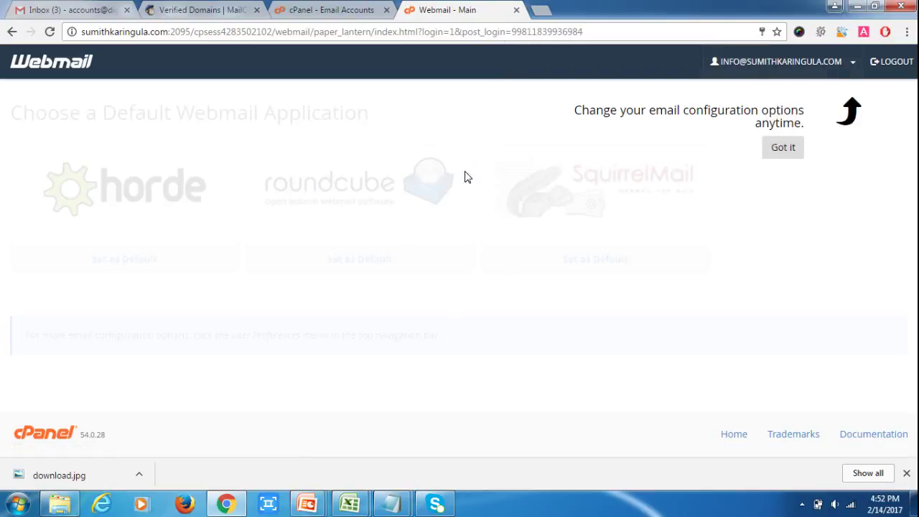
{"action": "left_click", "coordinate": [781, 148]}
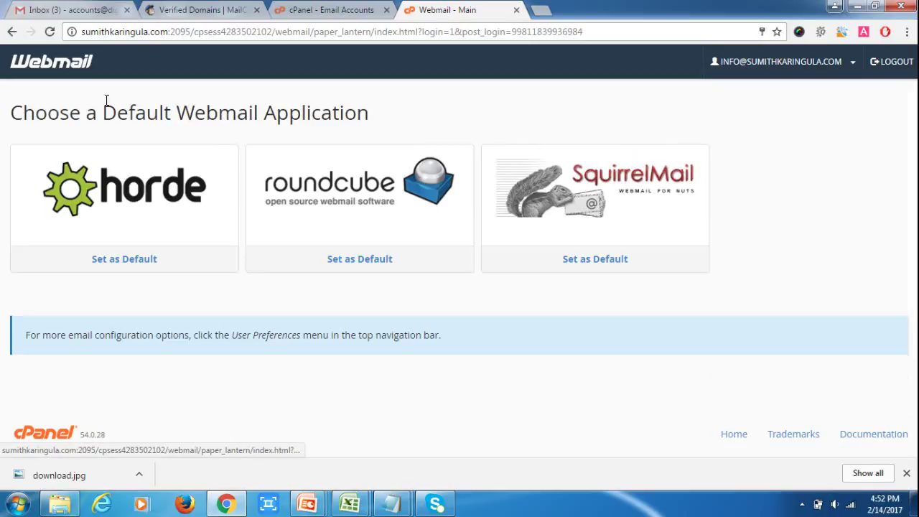
{"action": "left_click", "coordinate": [657, 176]}
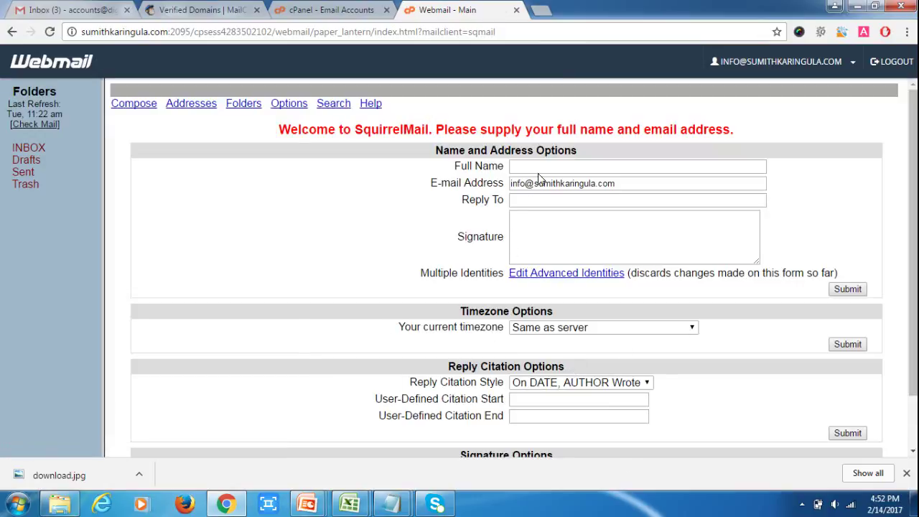
Enter the account holder's full name under Name and Address Options and submit it.
{"action": "left_click", "coordinate": [540, 168]}
{"action": "type", "text": "sumith"}
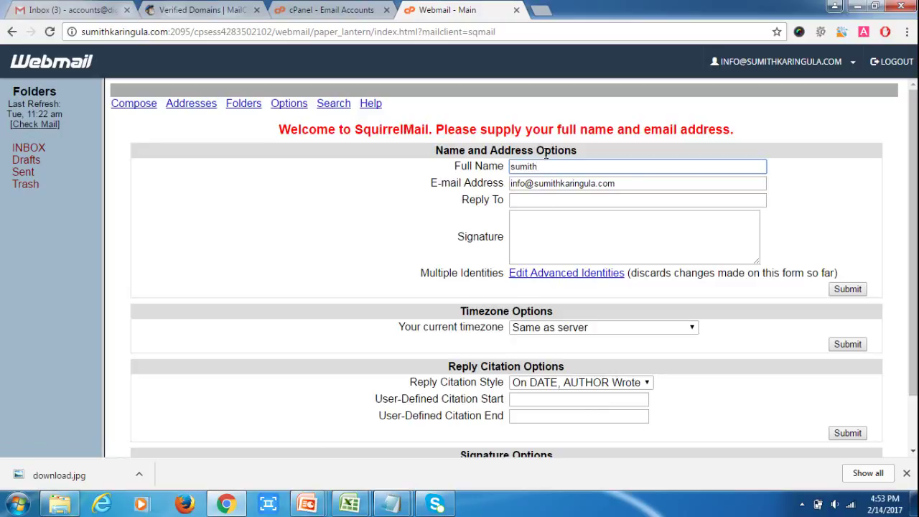
{"action": "scroll", "coordinate": [625, 225], "scroll_direction": "down", "scroll_amount": 2}
{"action": "scroll", "coordinate": [749, 246], "scroll_direction": "up", "scroll_amount": 2}
{"action": "left_click", "coordinate": [861, 291]}
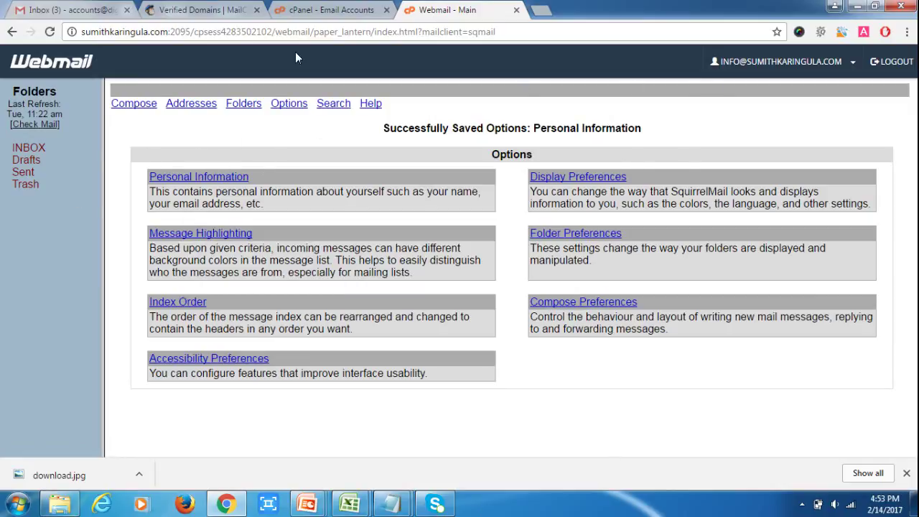
Check the MailChimp verification and cPanel email accounts tabs, then return to webmail options.
{"action": "left_click", "coordinate": [223, 10]}
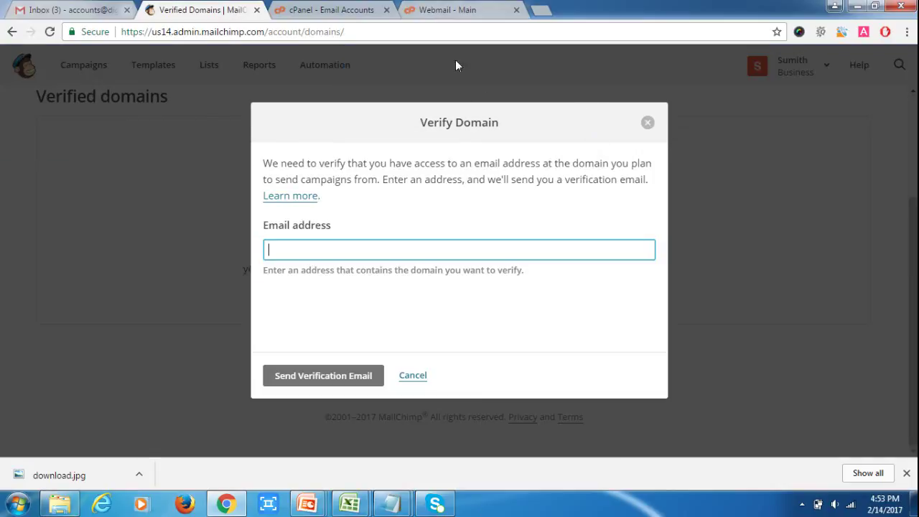
{"action": "left_click", "coordinate": [327, 11]}
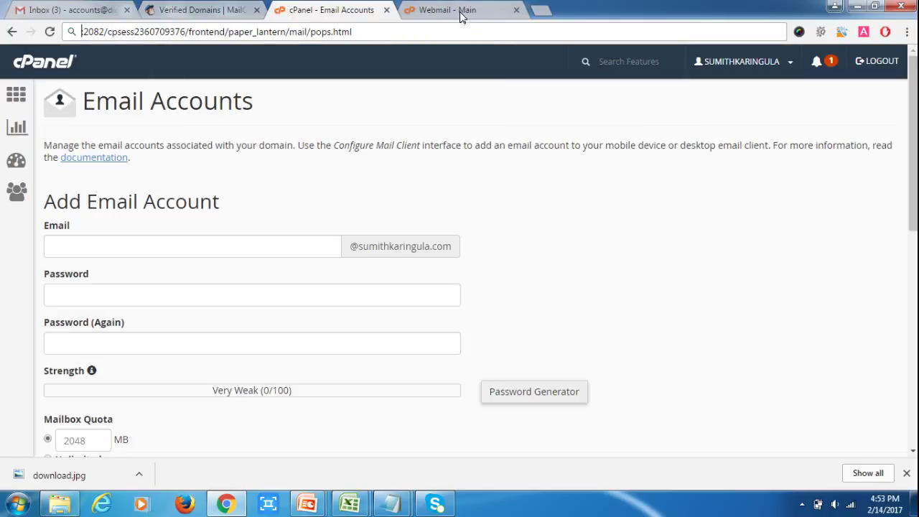
{"action": "left_click", "coordinate": [462, 12]}
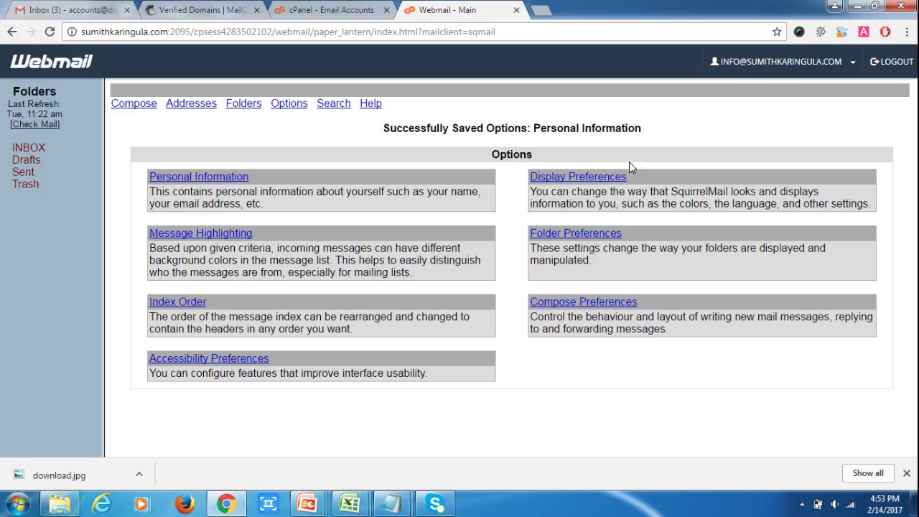
Add a forwarder sending the info mailbox's mail to the suggested outside address, then reopen SquirrelMail.
{"action": "left_click", "coordinate": [781, 66]}
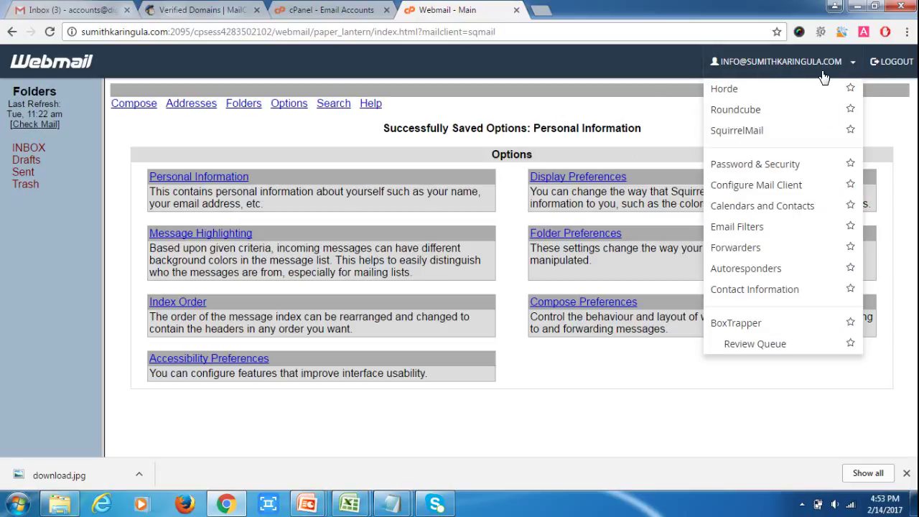
{"action": "left_click", "coordinate": [756, 250]}
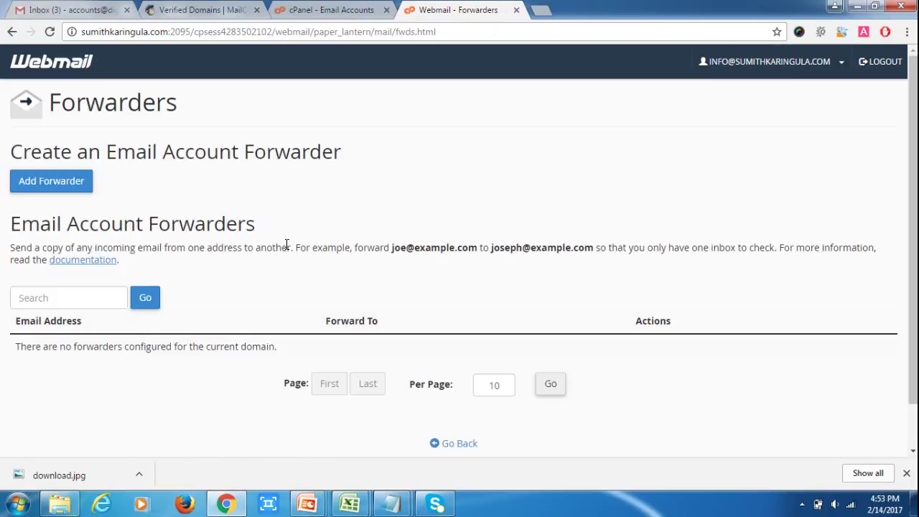
{"action": "left_click", "coordinate": [47, 180]}
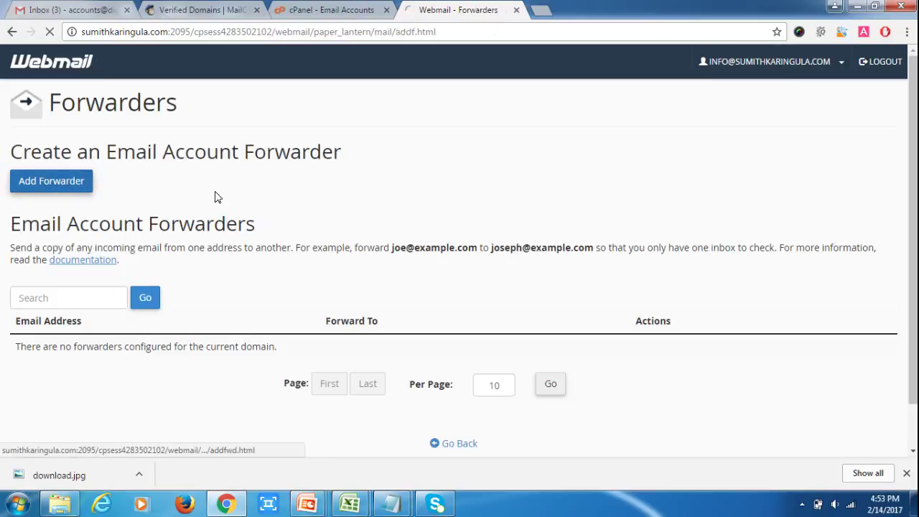
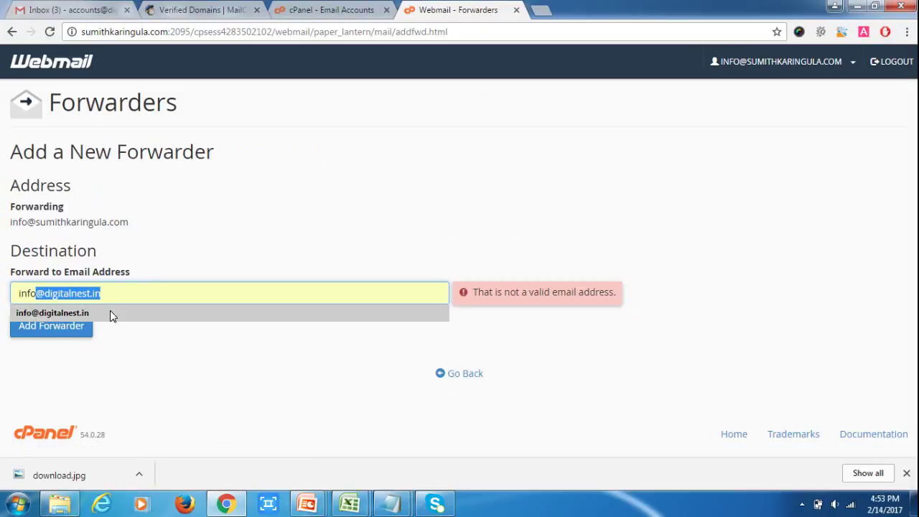
{"action": "left_click", "coordinate": [110, 313]}
{"action": "left_click", "coordinate": [58, 325]}
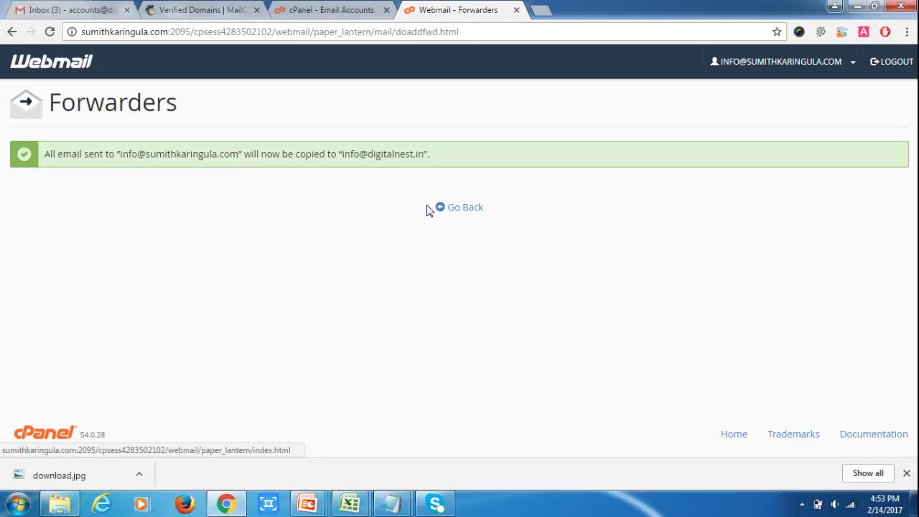
{"action": "left_click", "coordinate": [462, 210]}
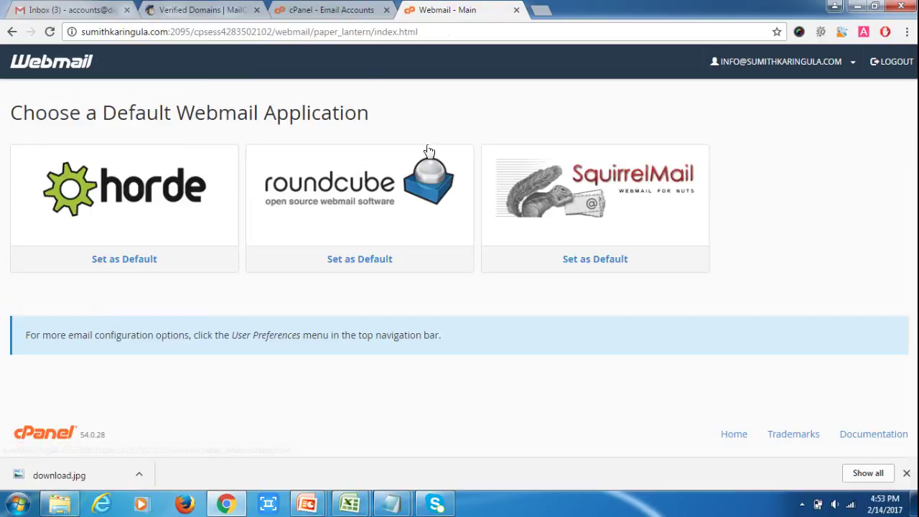
{"action": "left_click", "coordinate": [567, 176]}
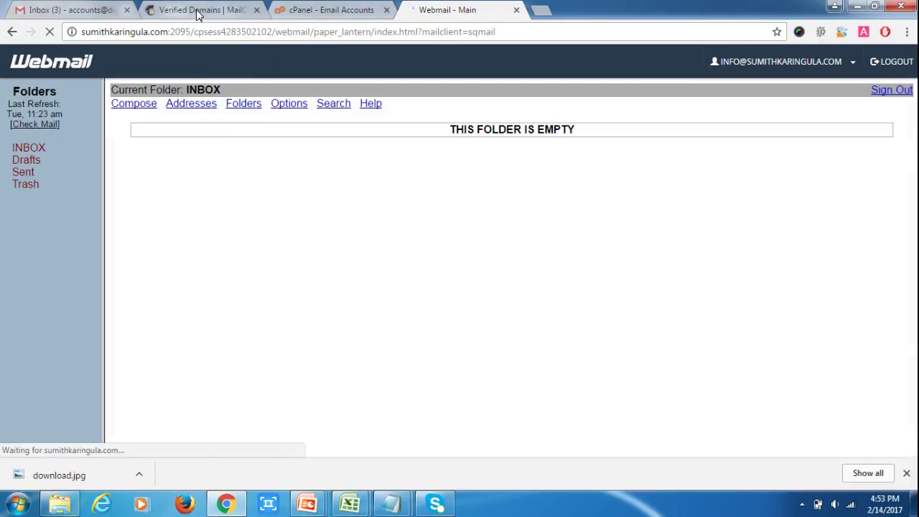
Send MailChimp's domain verification email to the info@ mailbox address, then return to the inbox.
{"action": "left_click", "coordinate": [200, 12]}
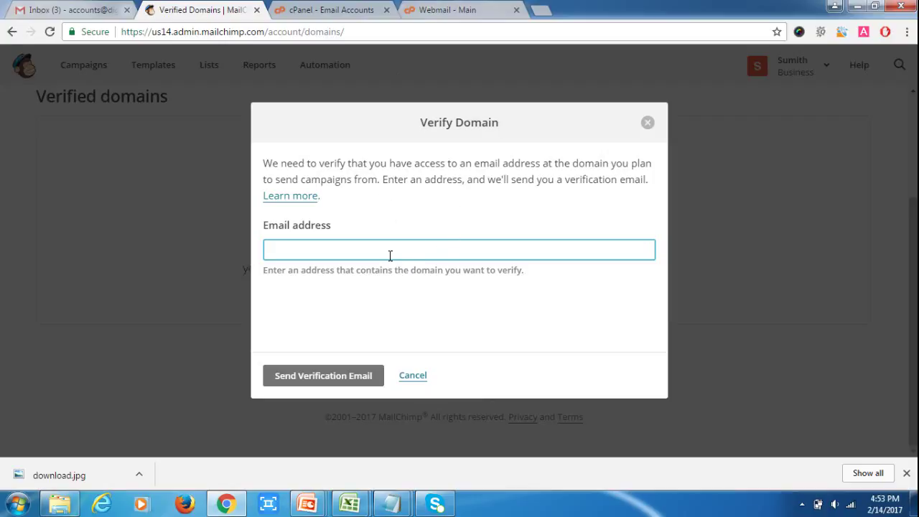
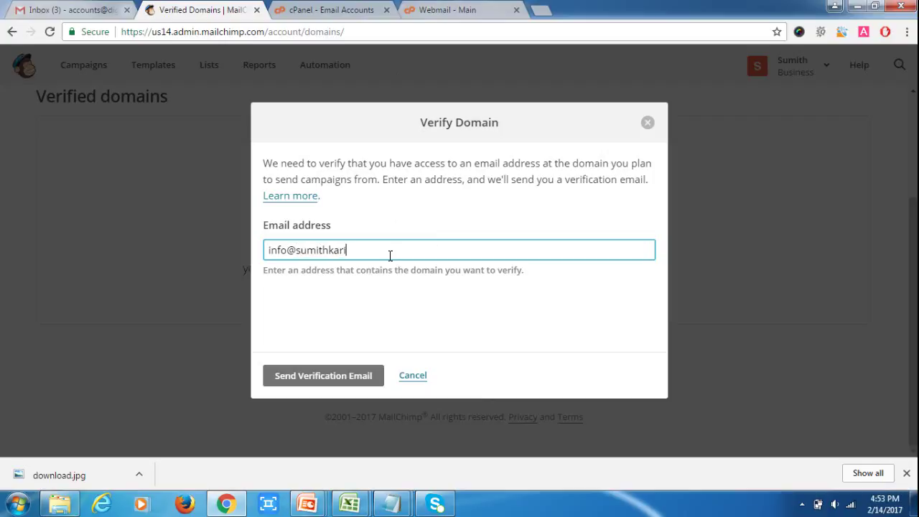
{"action": "left_click", "coordinate": [286, 383]}
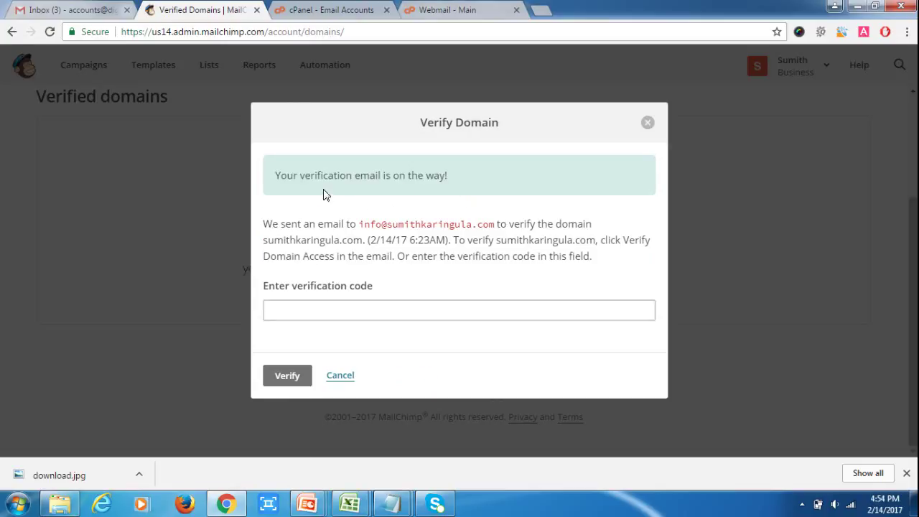
{"action": "left_click", "coordinate": [430, 11]}
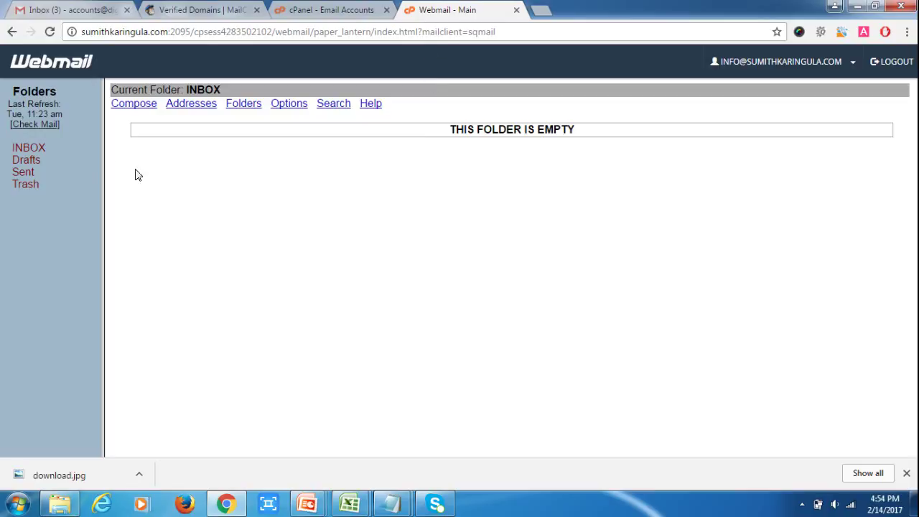
Refresh the SquirrelMail inbox repeatedly until MailChimp's verification email arrives.
{"action": "left_click", "coordinate": [29, 149]}
{"action": "left_click", "coordinate": [34, 149]}
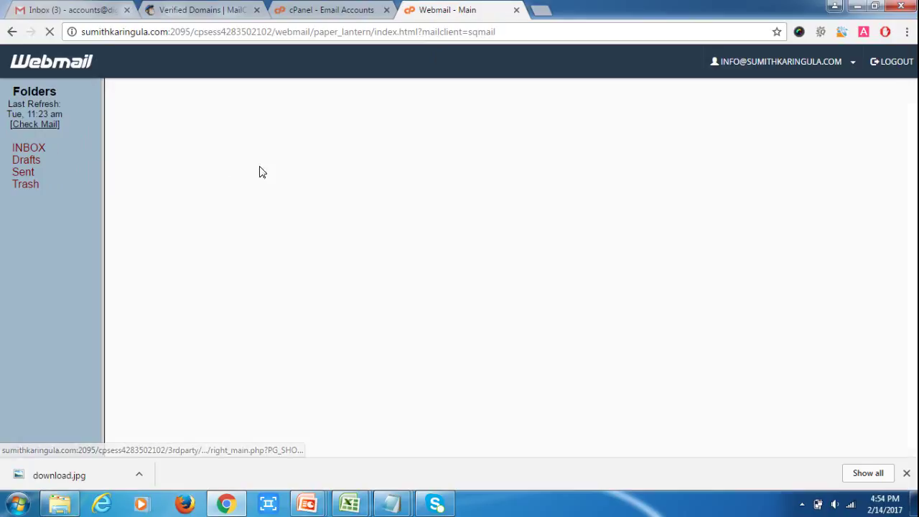
{"action": "left_click", "coordinate": [41, 149]}
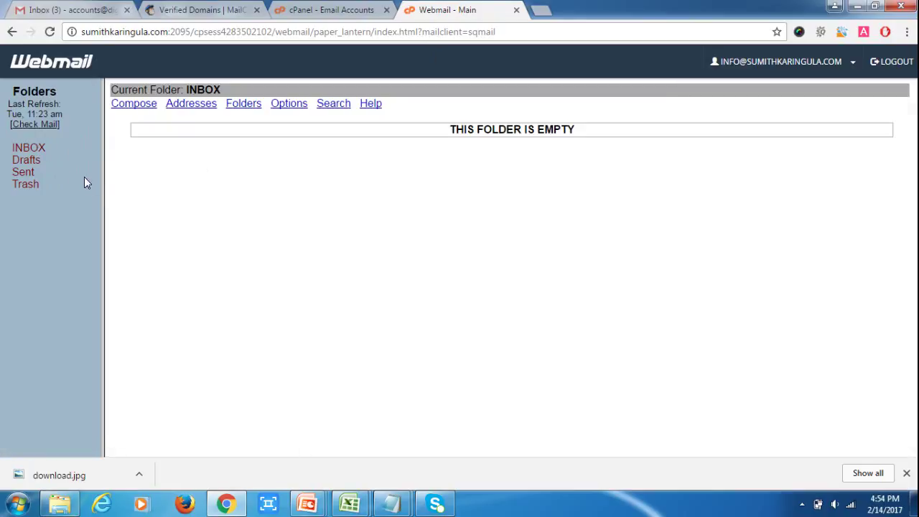
{"action": "left_click", "coordinate": [33, 148]}
{"action": "left_click", "coordinate": [33, 147]}
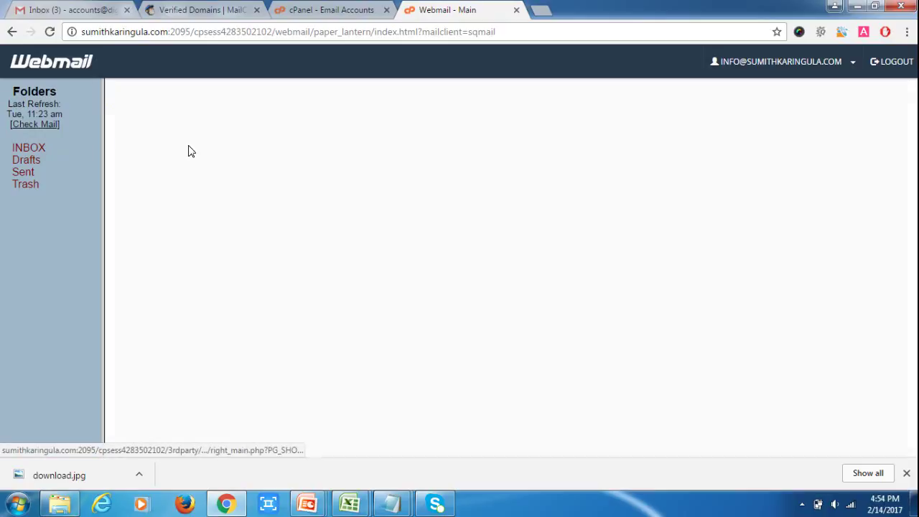
{"action": "left_click", "coordinate": [29, 148]}
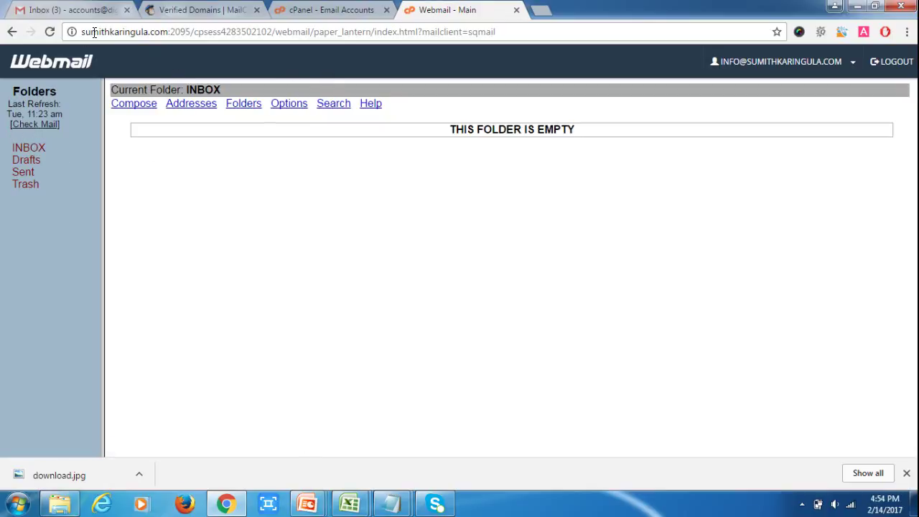
{"action": "left_click", "coordinate": [337, 11]}
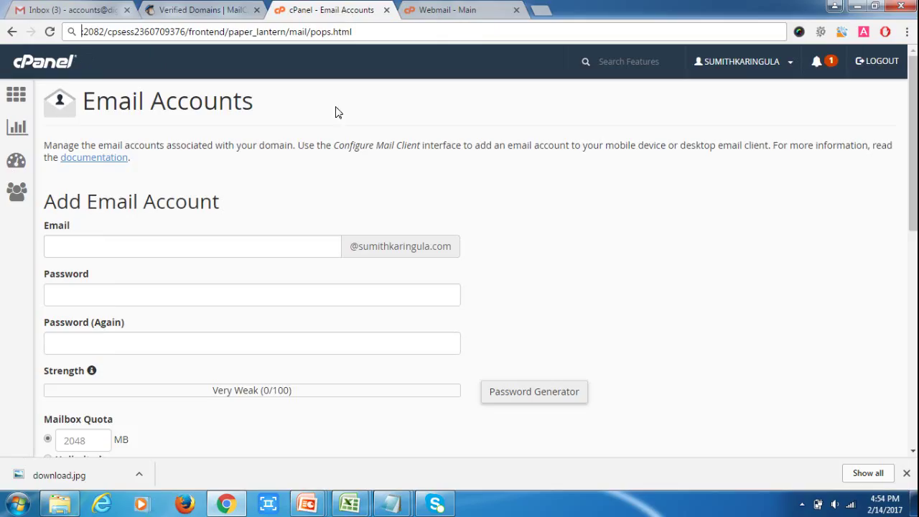
{"action": "left_click", "coordinate": [206, 10]}
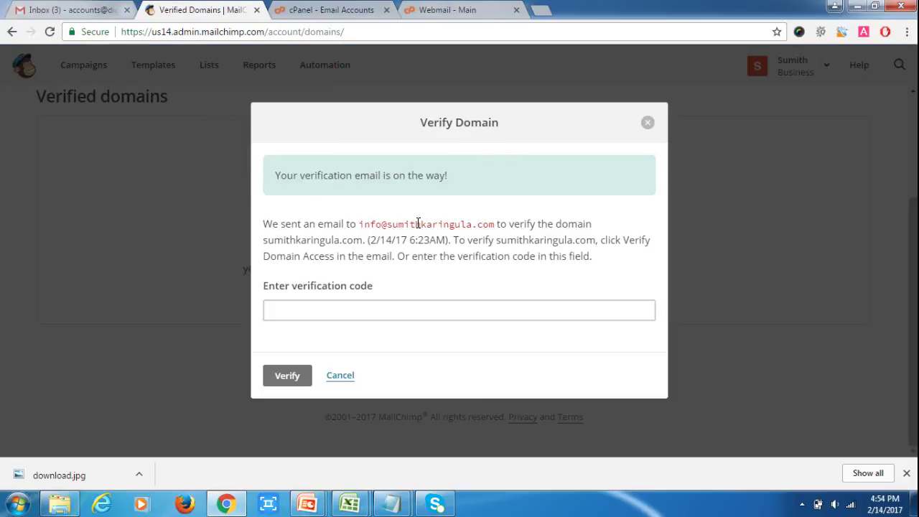
{"action": "left_click", "coordinate": [447, 10]}
{"action": "left_click", "coordinate": [30, 148]}
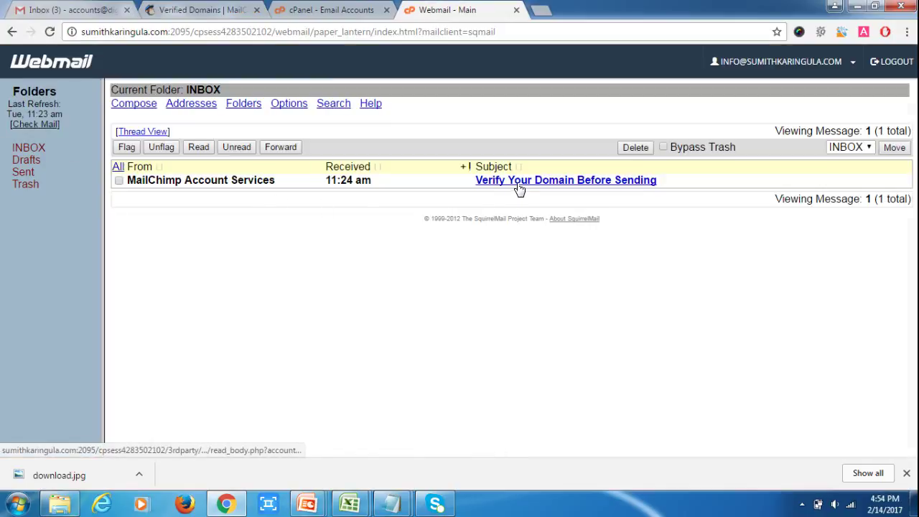
Open 'Verify Your Domain Before Sending' and follow its Verify Domain Access link.
{"action": "left_click", "coordinate": [518, 183]}
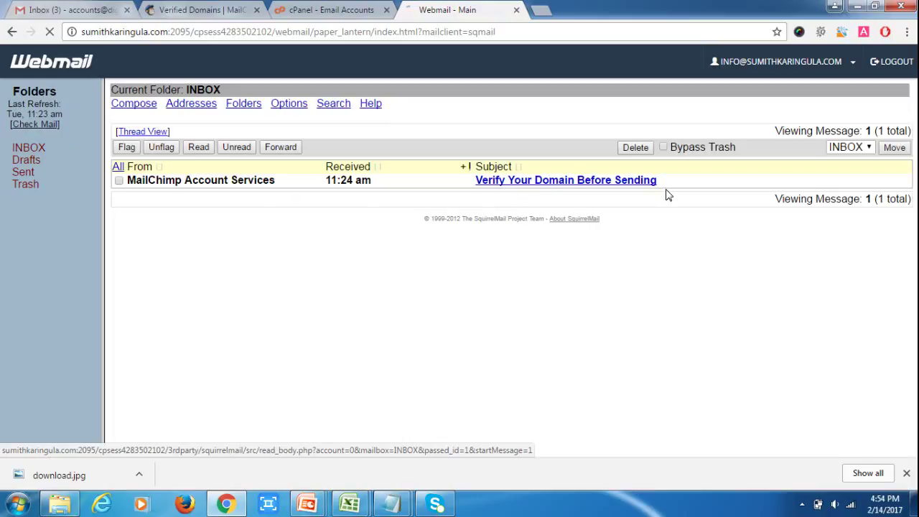
{"action": "scroll", "coordinate": [418, 303], "scroll_direction": "down", "scroll_amount": 1}
{"action": "scroll", "coordinate": [418, 302], "scroll_direction": "down", "scroll_amount": 2}
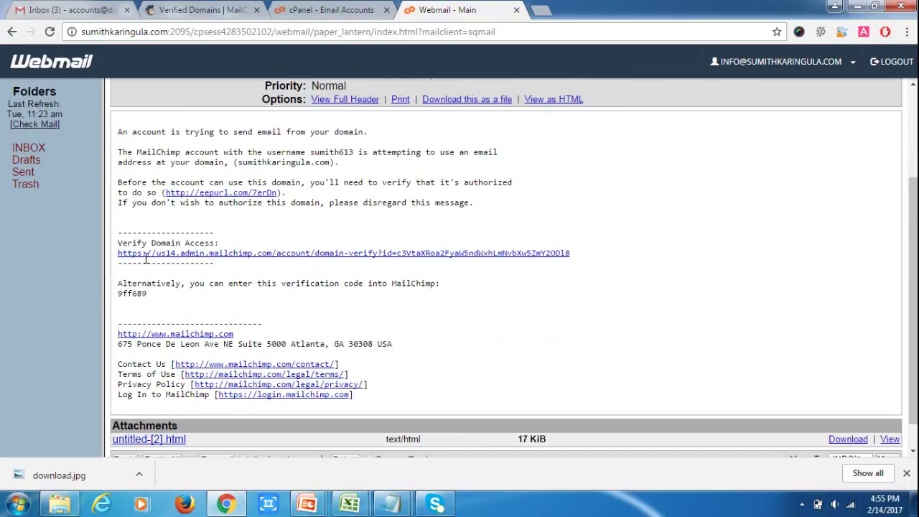
{"action": "left_click", "coordinate": [224, 254]}
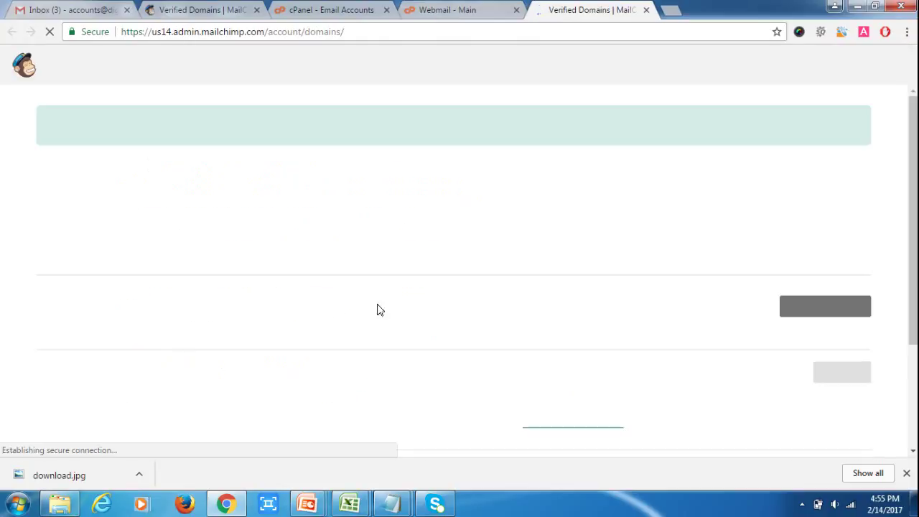
Confirm sumithkaringula.com shows verified for sending and open the authentication setup instructions.
{"action": "scroll", "coordinate": [164, 291], "scroll_direction": "down", "scroll_amount": 2}
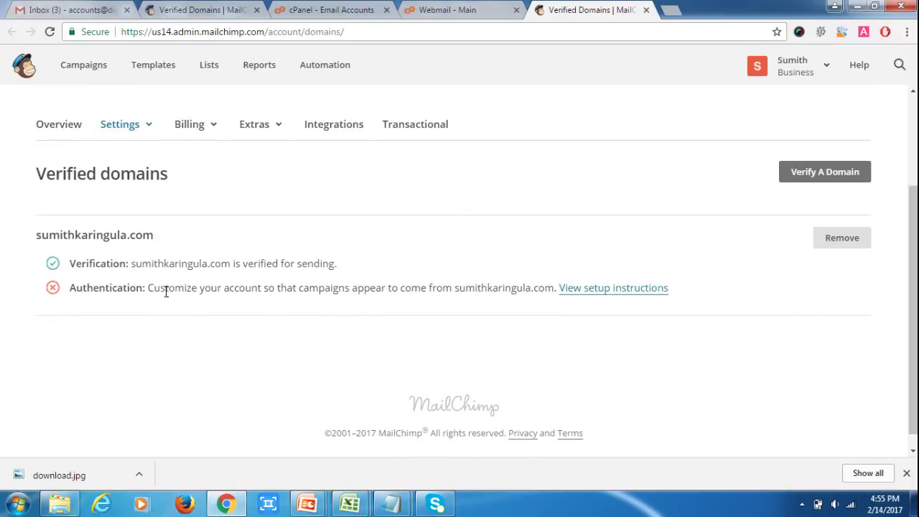
{"action": "left_click_drag", "start_coordinate": [139, 273], "coordinate": [300, 272]}
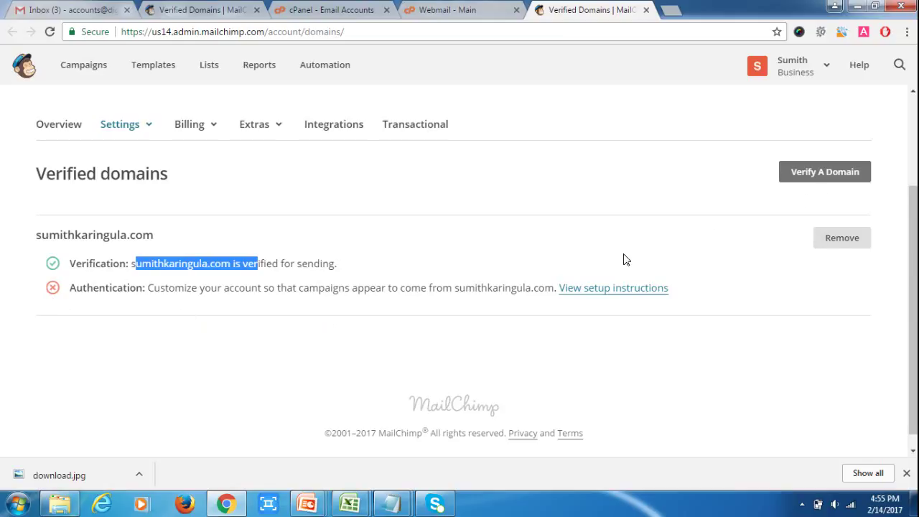
{"action": "left_click", "coordinate": [617, 290]}
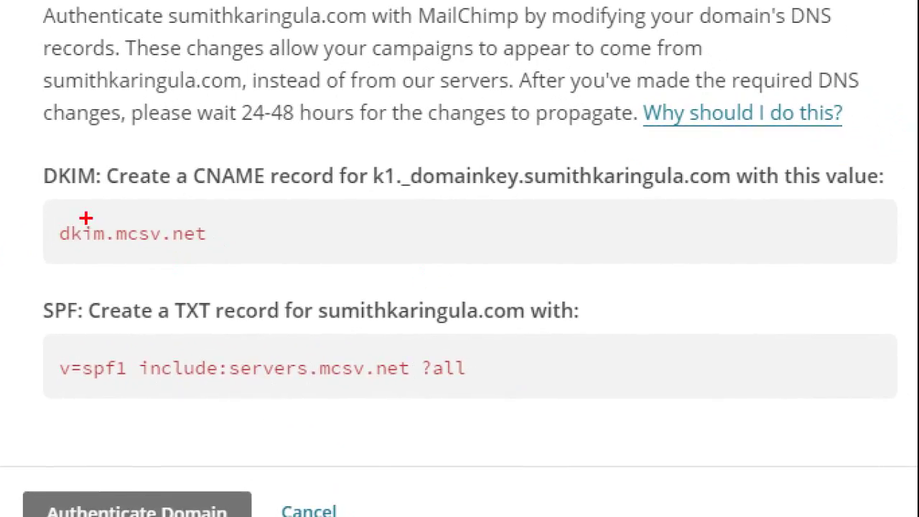
Point out the DKIM CNAME record requirement, then switch back to cPanel.
{"action": "mouse_move", "coordinate": [43, 192]}
{"action": "left_mouse_down"}
{"action": "mouse_move", "coordinate": [117, 175]}
{"action": "mouse_move", "coordinate": [22, 190]}
{"action": "mouse_move", "coordinate": [59, 195]}
{"action": "left_mouse_up"}
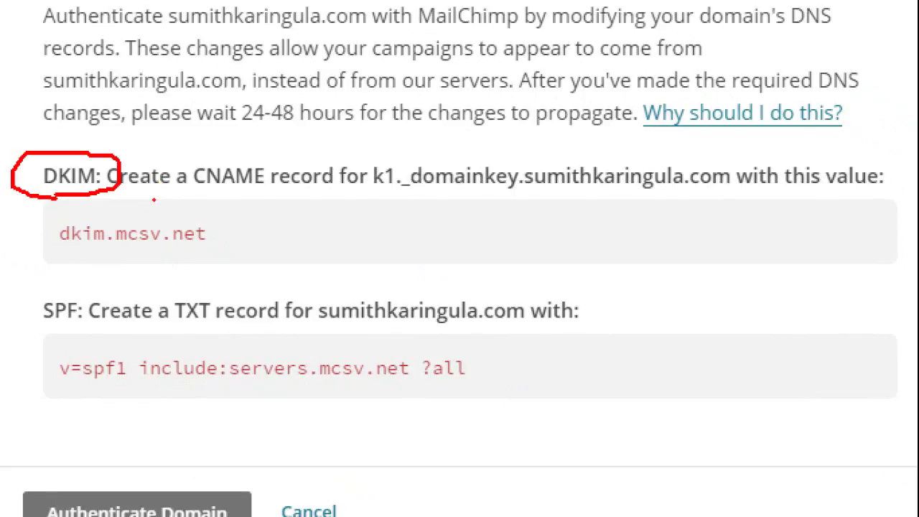
{"action": "mouse_move", "coordinate": [153, 200]}
{"action": "left_mouse_down"}
{"action": "mouse_move", "coordinate": [293, 201]}
{"action": "mouse_move", "coordinate": [349, 165]}
{"action": "mouse_move", "coordinate": [188, 165]}
{"action": "left_mouse_up"}
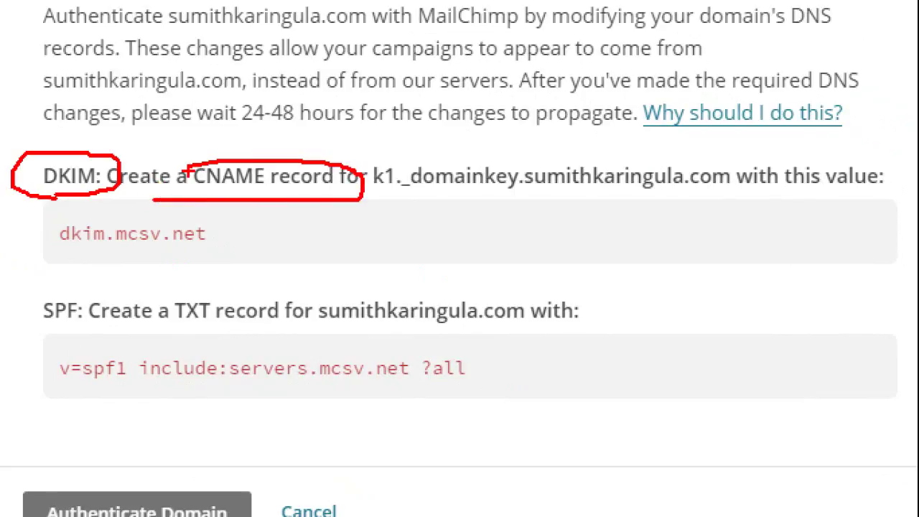
{"action": "key", "text": "Escape"}
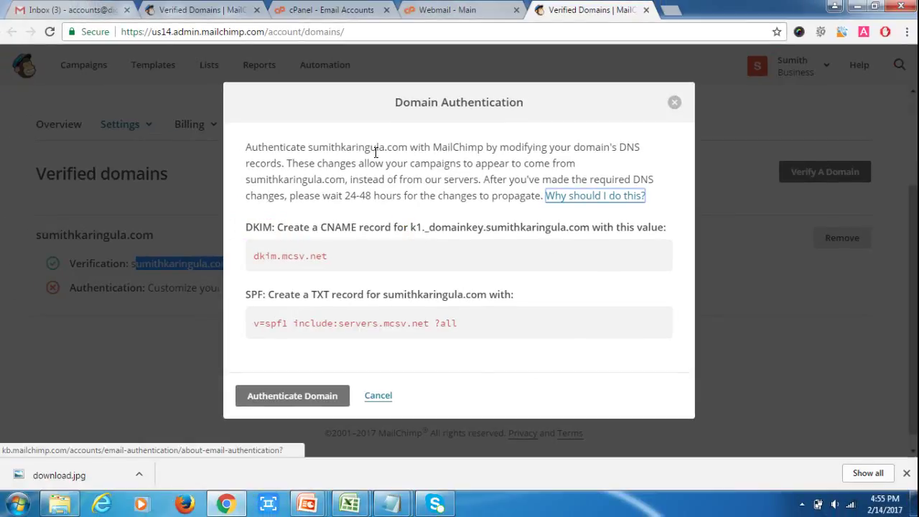
{"action": "left_click", "coordinate": [316, 11]}
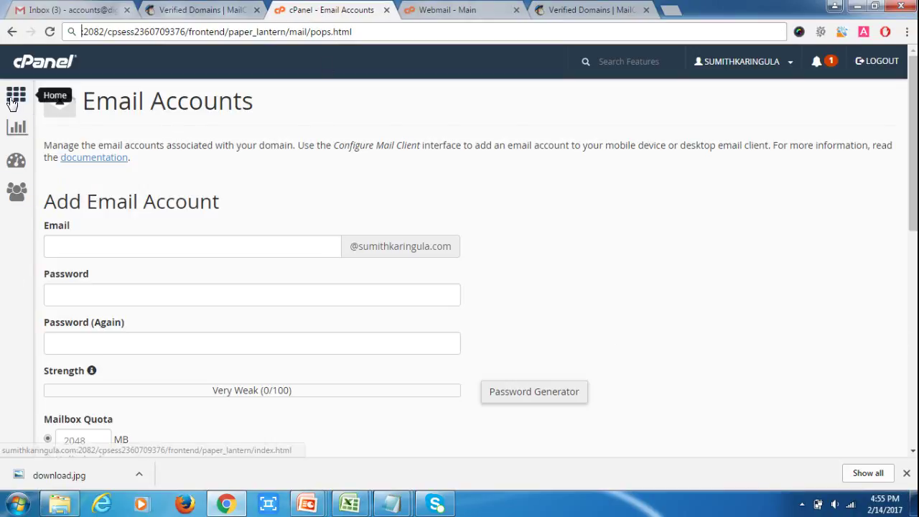
From cPanel Home, open Advanced Zone Editor in the Domains section.
{"action": "left_click", "coordinate": [16, 94]}
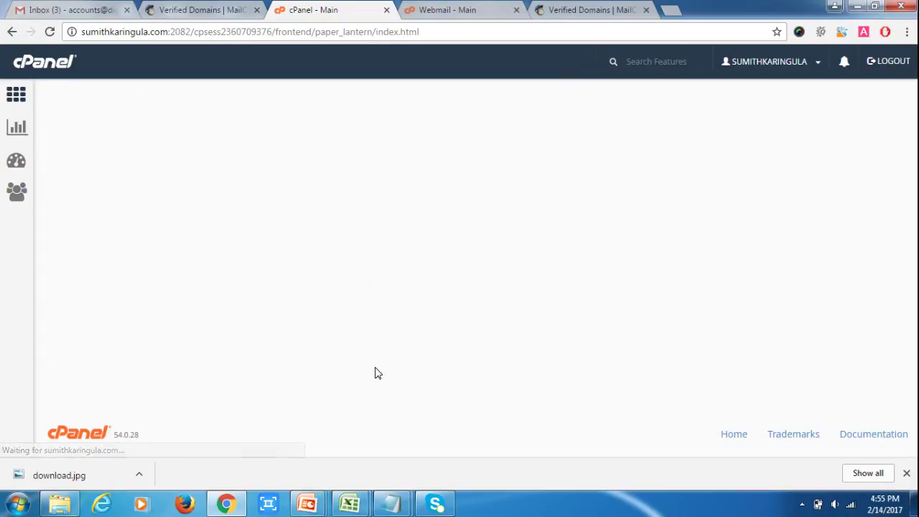
{"action": "scroll", "coordinate": [351, 306], "scroll_direction": "down", "scroll_amount": 10}
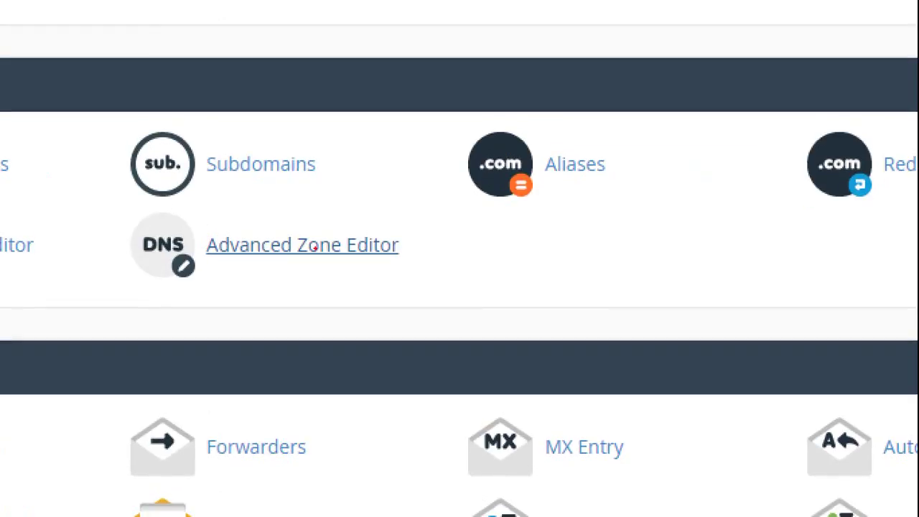
{"action": "mouse_move", "coordinate": [199, 291]}
{"action": "left_mouse_down"}
{"action": "mouse_move", "coordinate": [68, 234]}
{"action": "mouse_move", "coordinate": [67, 262]}
{"action": "left_mouse_up"}
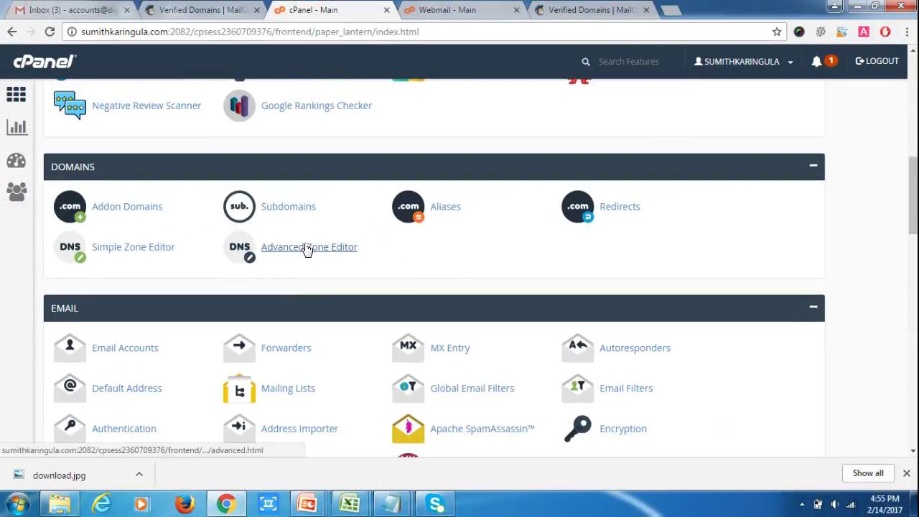
{"action": "left_click", "coordinate": [302, 246]}
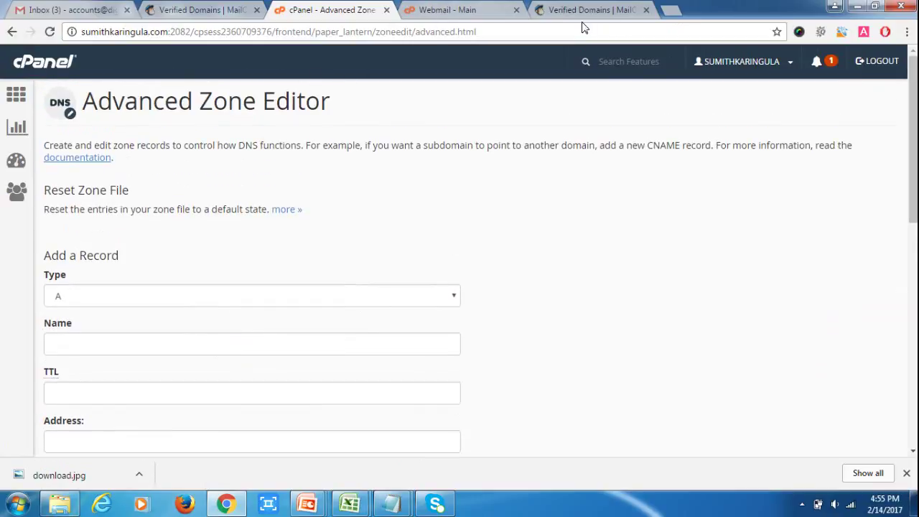
Review the open tabs and highlight the DKIM CNAME record requirement in MailChimp's authentication instructions.
{"action": "left_click", "coordinate": [227, 14]}
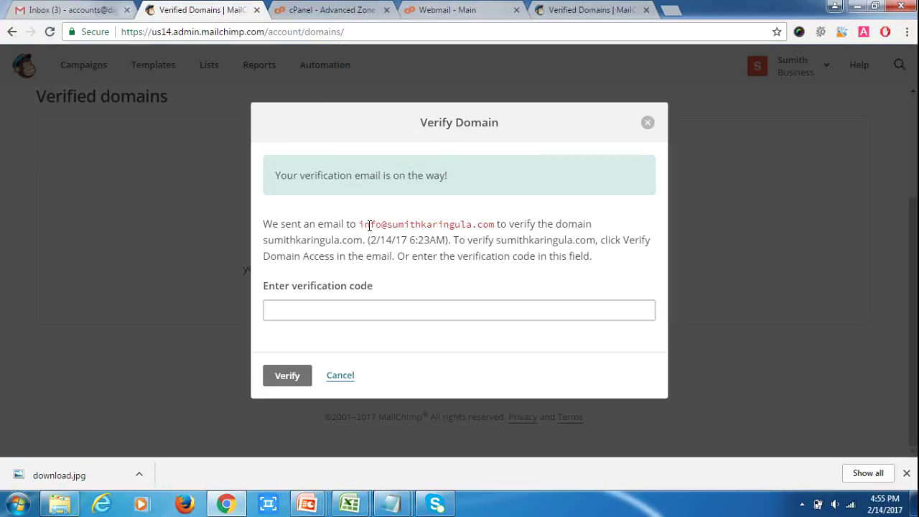
{"action": "left_click", "coordinate": [328, 11]}
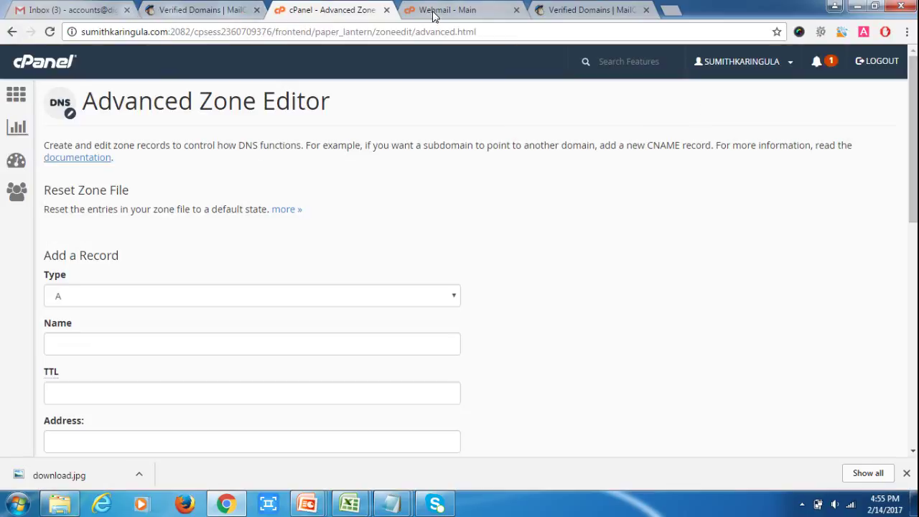
{"action": "left_click", "coordinate": [434, 14]}
{"action": "left_click", "coordinate": [558, 17]}
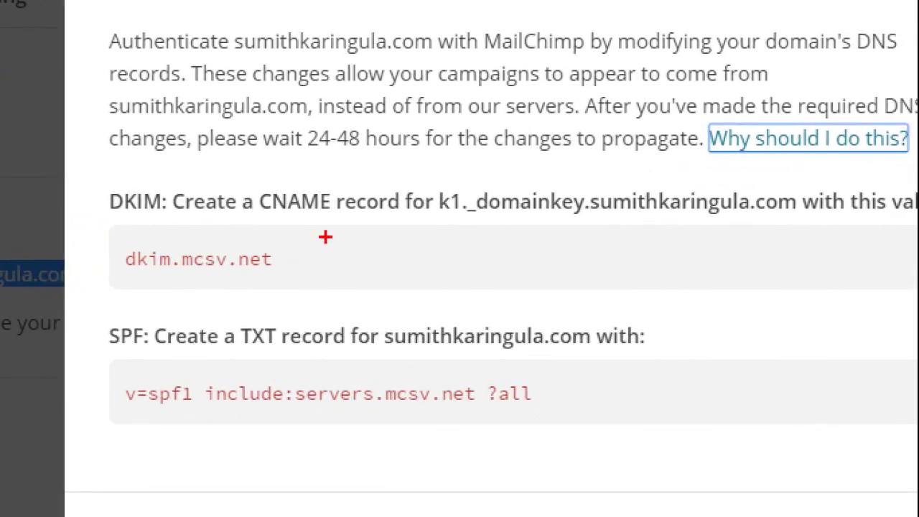
{"action": "left_click_drag", "start_coordinate": [263, 216], "coordinate": [769, 212]}
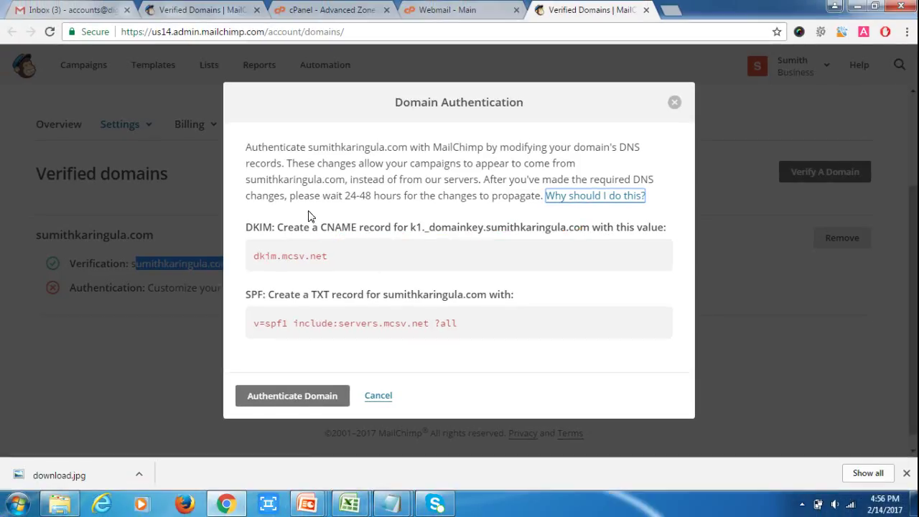
{"action": "left_click_drag", "start_coordinate": [284, 225], "coordinate": [352, 228]}
{"action": "left_click", "coordinate": [415, 208]}
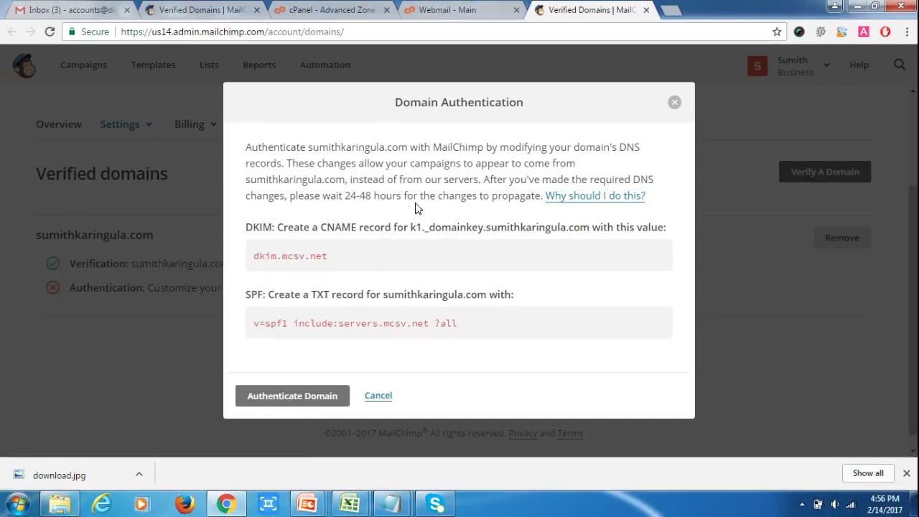
Close the outdated Verify Domain dialog and its Verified Domains tab, back on Domain Authentication.
{"action": "left_click", "coordinate": [195, 12]}
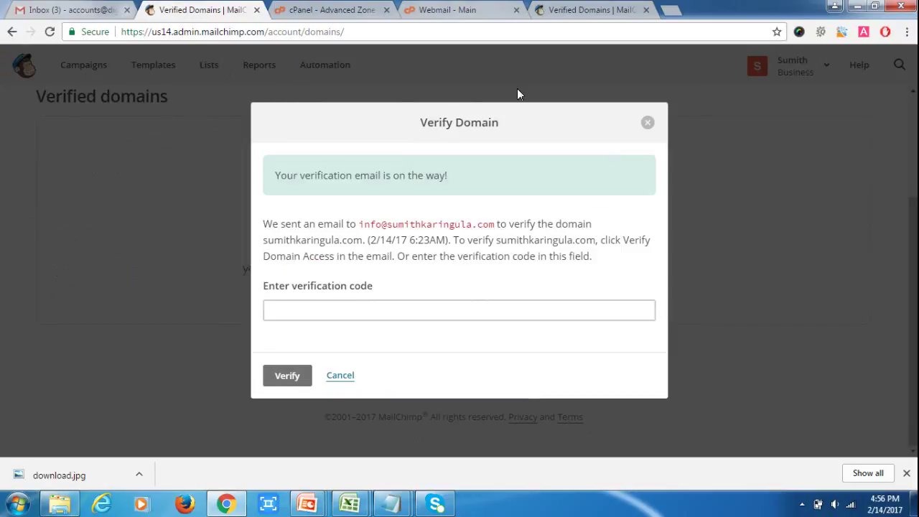
{"action": "left_click", "coordinate": [648, 122]}
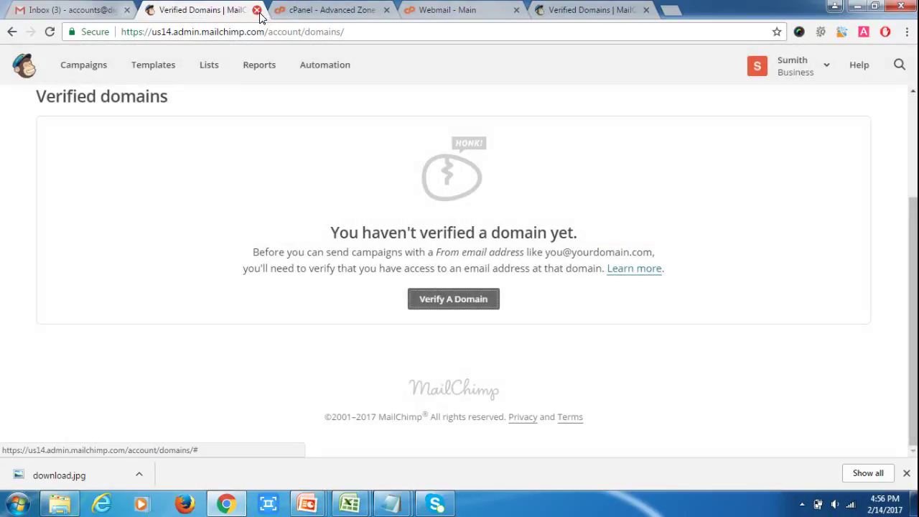
{"action": "left_click", "coordinate": [256, 10]}
{"action": "left_click", "coordinate": [305, 15]}
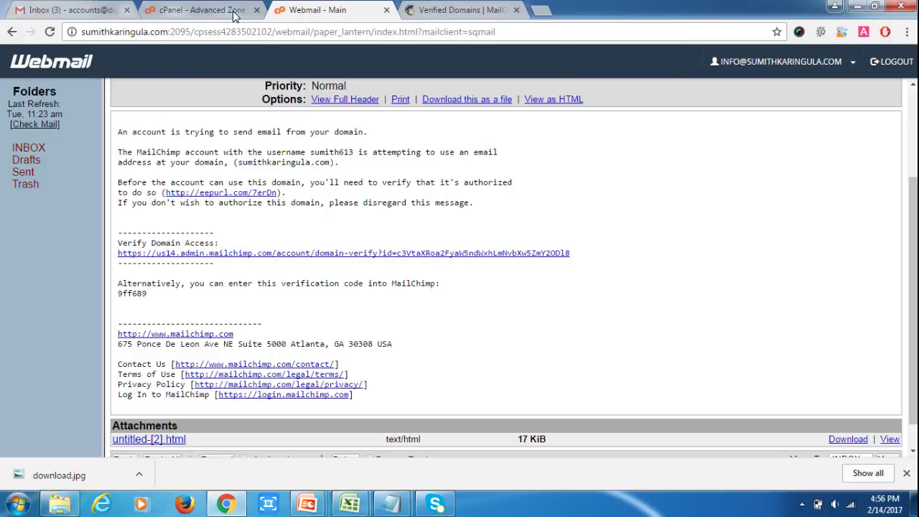
{"action": "left_click", "coordinate": [237, 13]}
{"action": "left_click", "coordinate": [427, 13]}
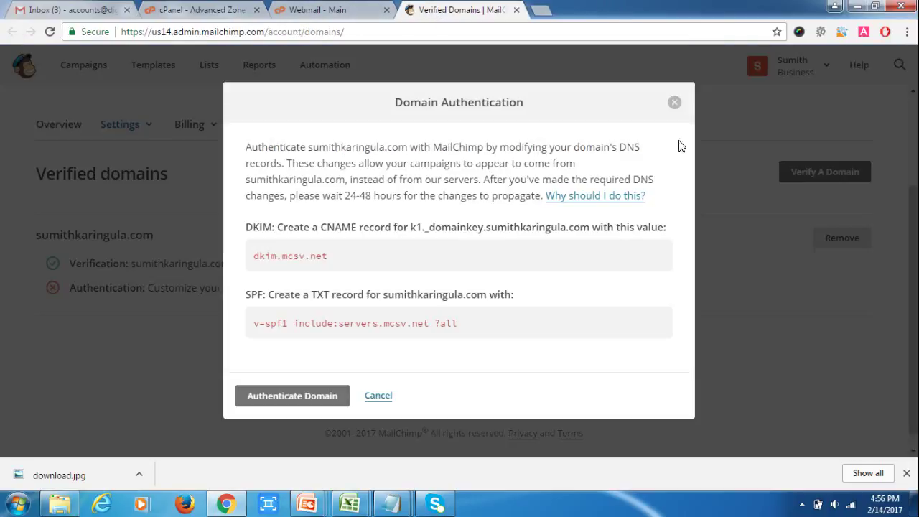
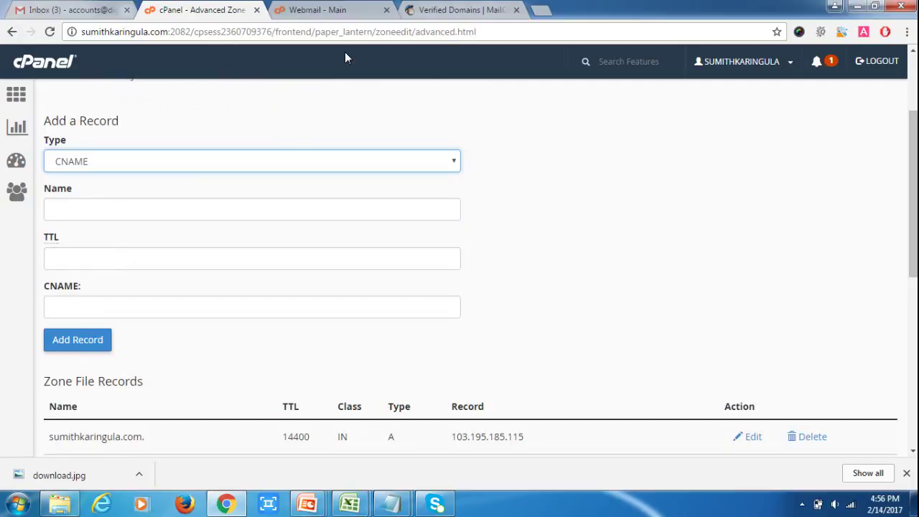
Copy the DKIM hostname k1._domainkey.sumithkaringula.com. from MailChimp into the CNAME record's Name field.
{"action": "left_click", "coordinate": [451, 11]}
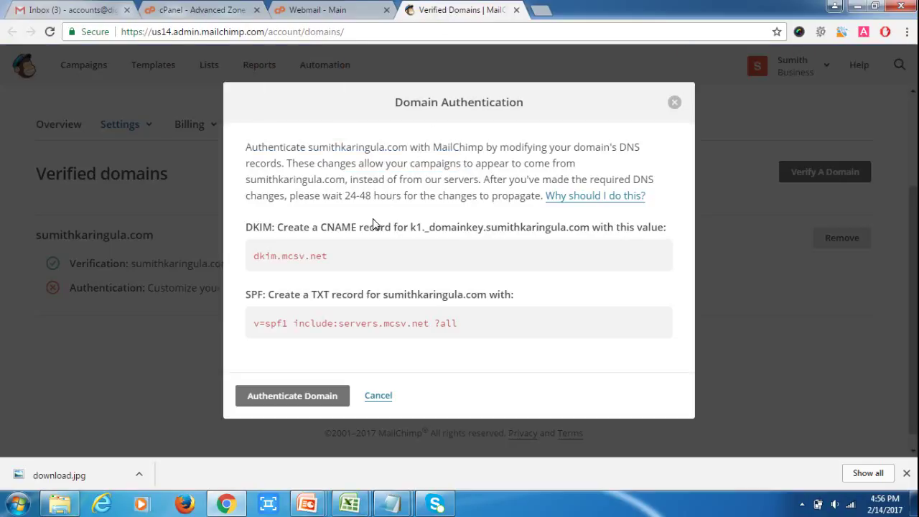
{"action": "left_click_drag", "start_coordinate": [409, 228], "coordinate": [587, 233]}
{"action": "right_click", "coordinate": [548, 230]}
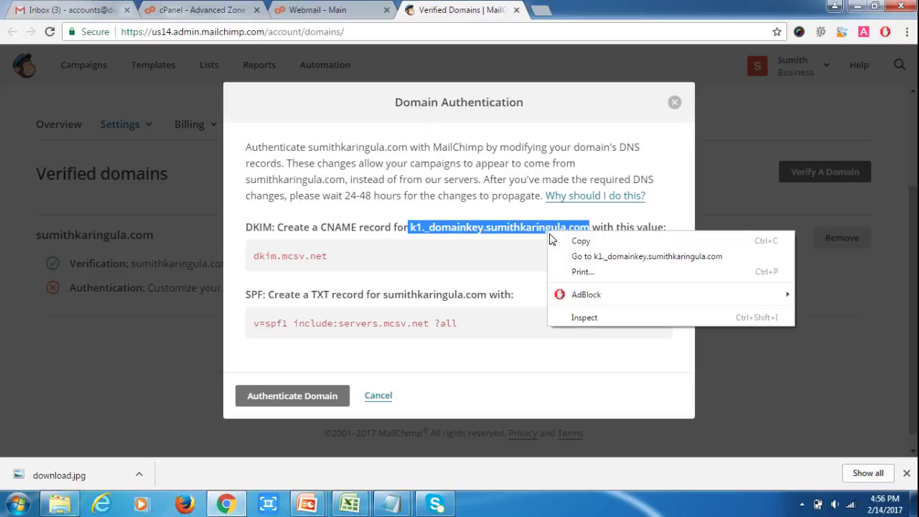
{"action": "left_click", "coordinate": [562, 240]}
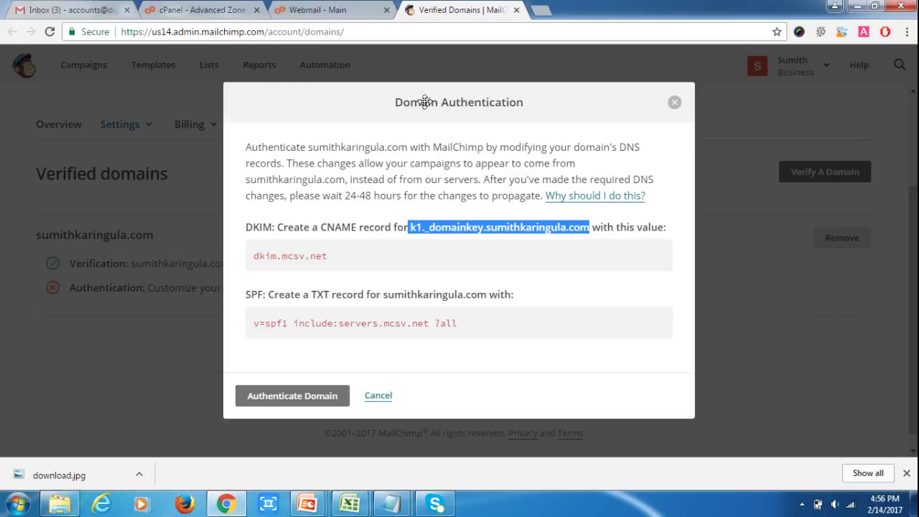
{"action": "left_click", "coordinate": [201, 15]}
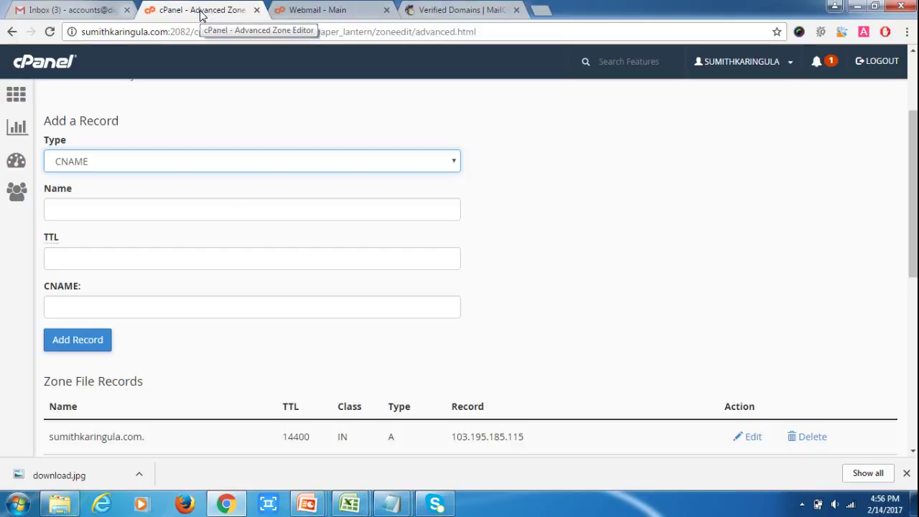
{"action": "left_click", "coordinate": [138, 215]}
{"action": "right_click", "coordinate": [136, 215]}
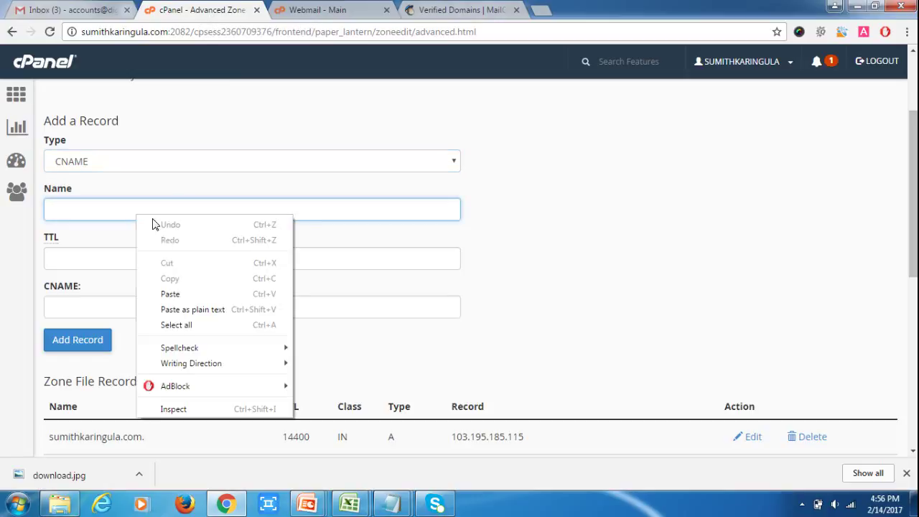
{"action": "left_click", "coordinate": [175, 294]}
Set the new CNAME record's TTL to 14400, matching the existing records.
{"action": "left_click", "coordinate": [112, 257]}
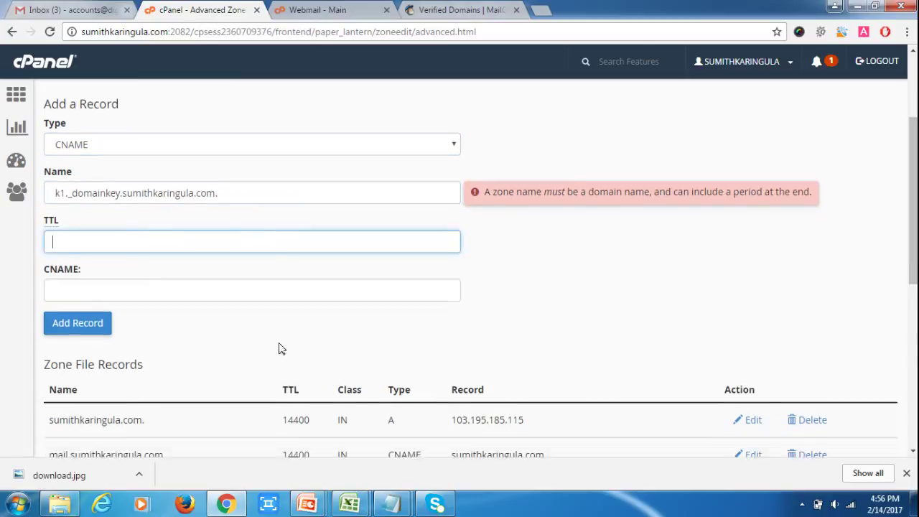
{"action": "scroll", "coordinate": [302, 292], "scroll_direction": "down", "scroll_amount": 3}
{"action": "double_click", "coordinate": [294, 234]}
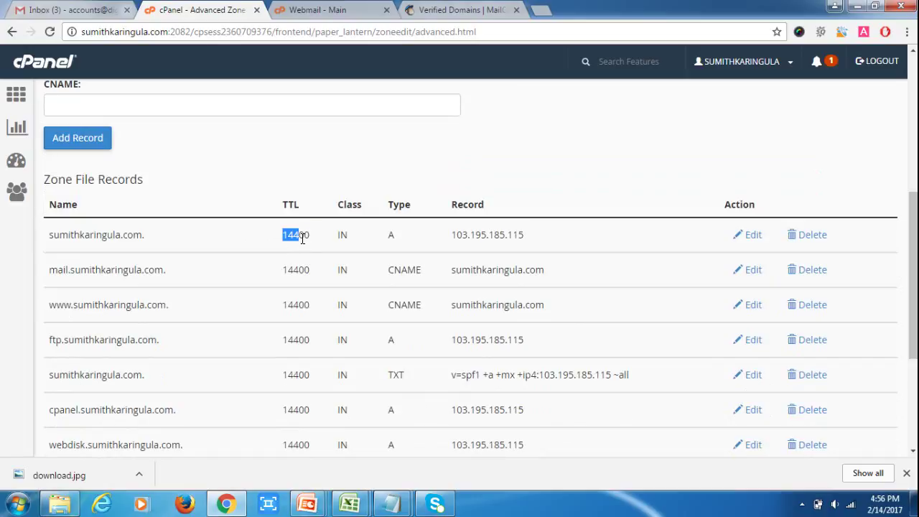
{"action": "scroll", "coordinate": [222, 225], "scroll_direction": "up", "scroll_amount": 2}
{"action": "left_click", "coordinate": [129, 190]}
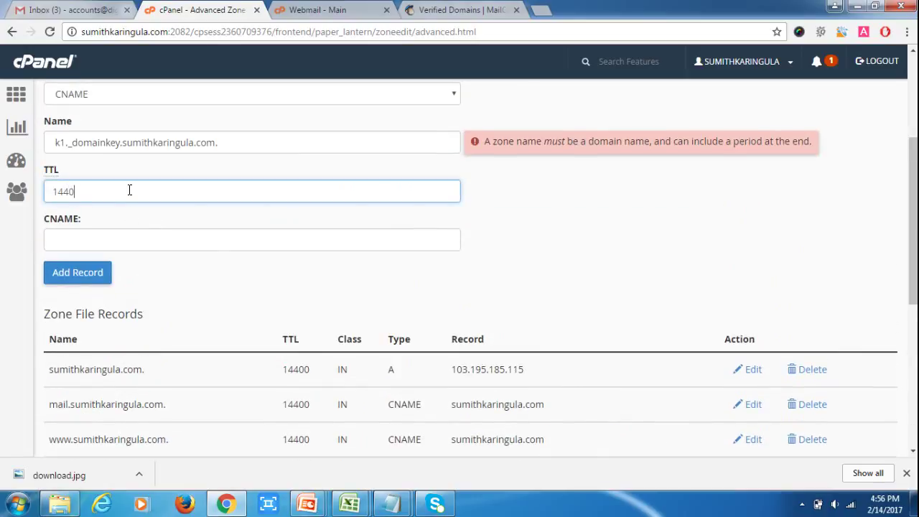
{"action": "left_click", "coordinate": [140, 245]}
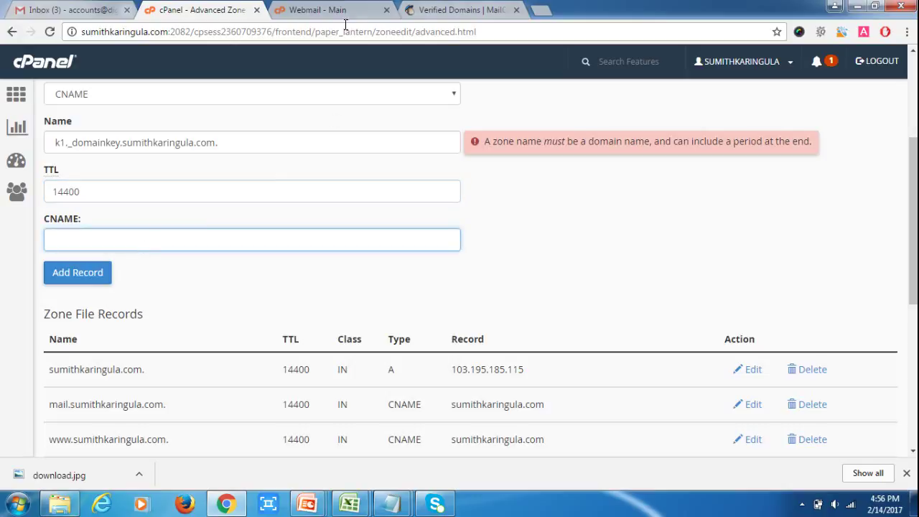
Recheck the hostname in MailChimp and reselect the full record name in cPanel.
{"action": "left_click", "coordinate": [441, 14]}
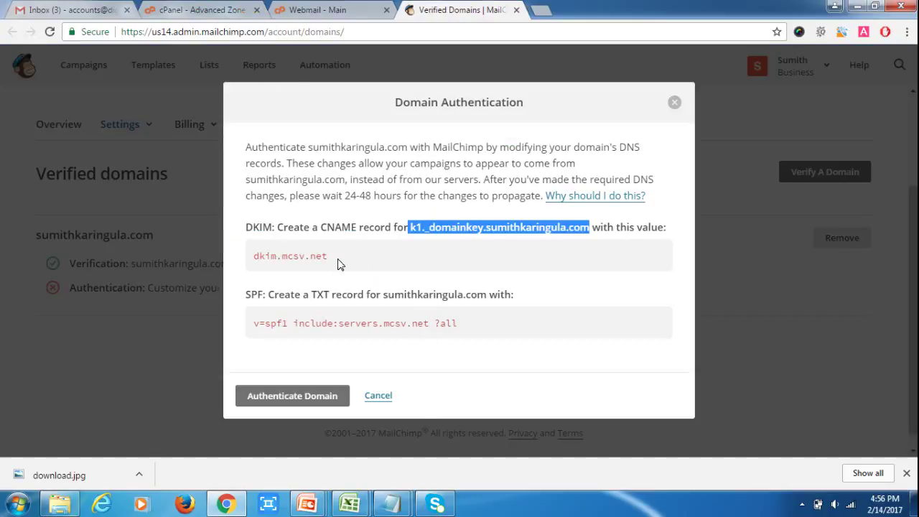
{"action": "left_click", "coordinate": [555, 210]}
{"action": "left_click", "coordinate": [201, 11]}
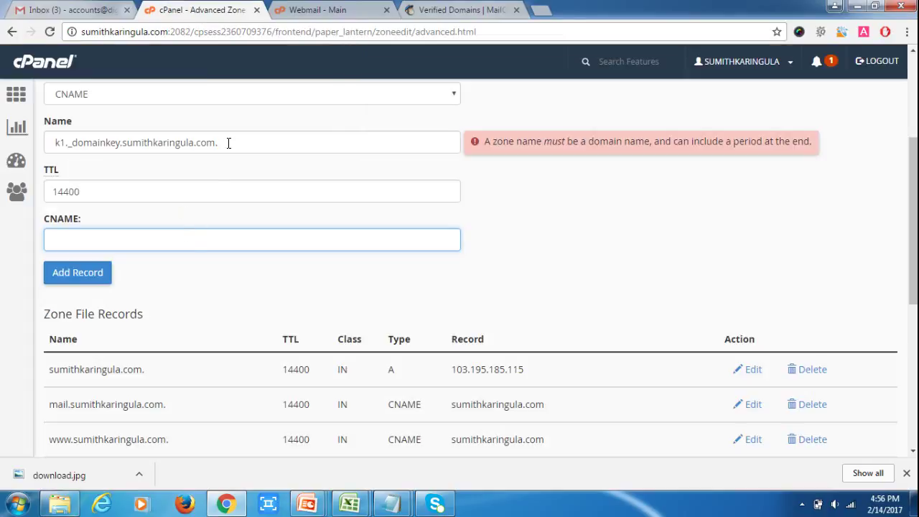
{"action": "triple_click", "coordinate": [234, 142]}
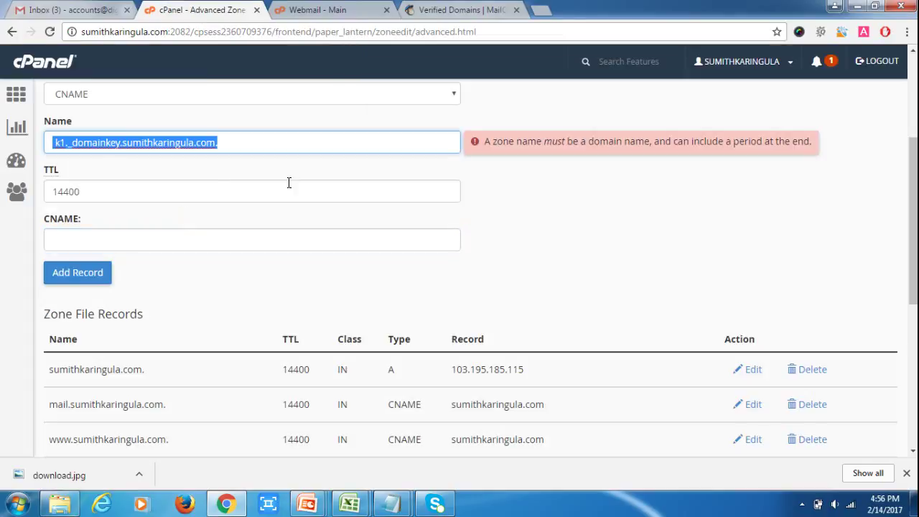
{"action": "triple_click", "coordinate": [191, 144]}
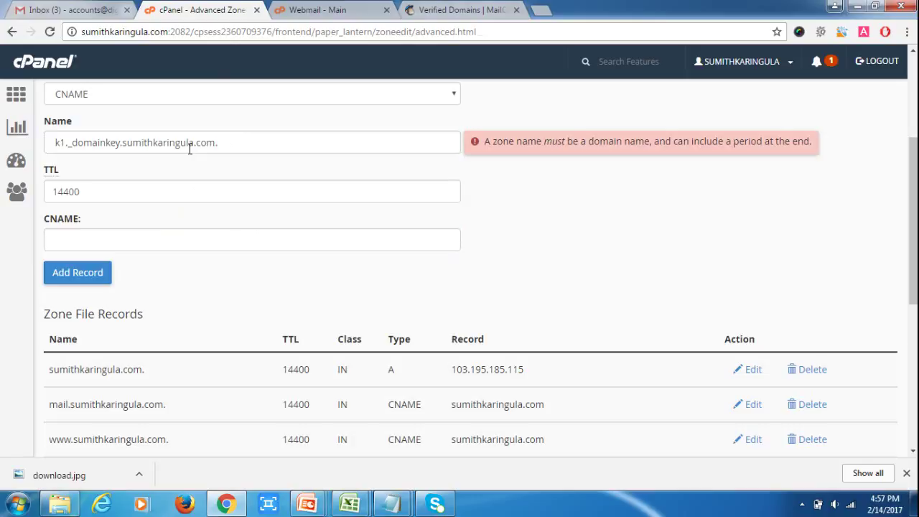
{"action": "left_click", "coordinate": [162, 243]}
{"action": "scroll", "coordinate": [164, 213], "scroll_direction": "up", "scroll_amount": 2}
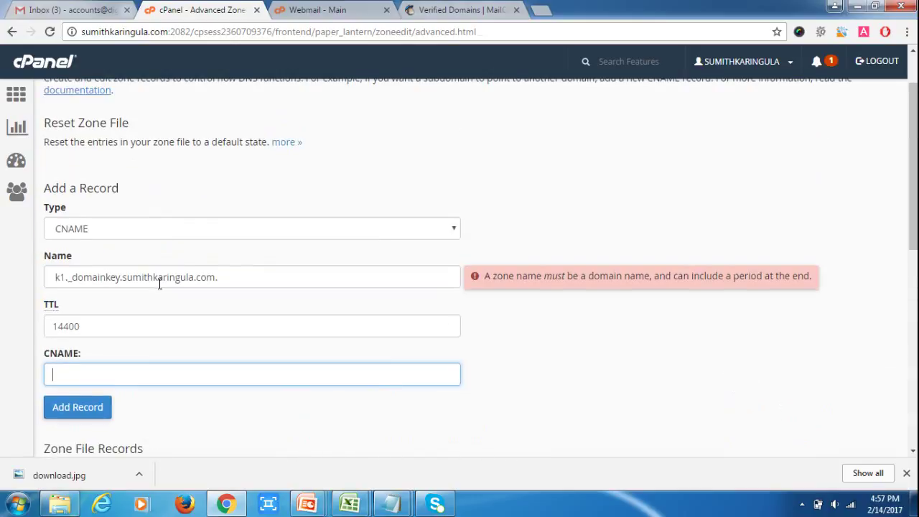
Copy the DKIM target dkim.mcsv.net from MailChimp's authentication instructions.
{"action": "left_click", "coordinate": [421, 16]}
{"action": "left_click", "coordinate": [342, 15]}
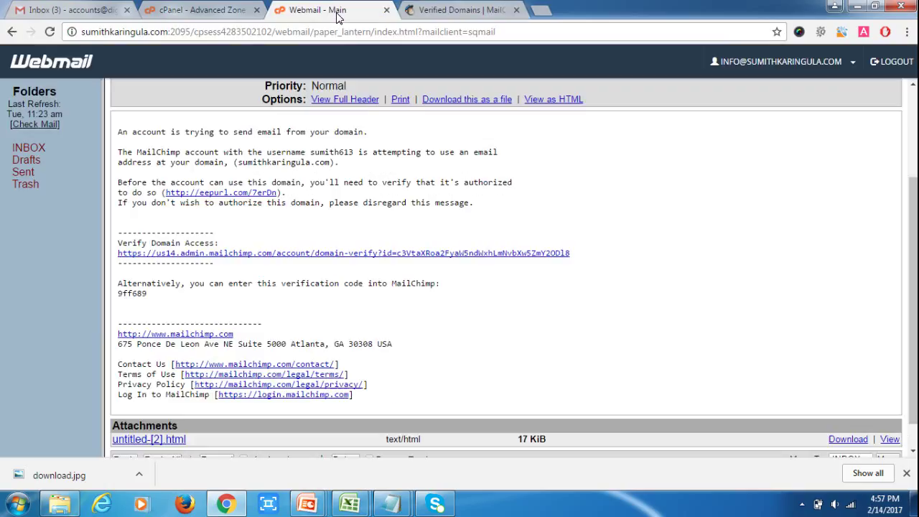
{"action": "left_click", "coordinate": [429, 15]}
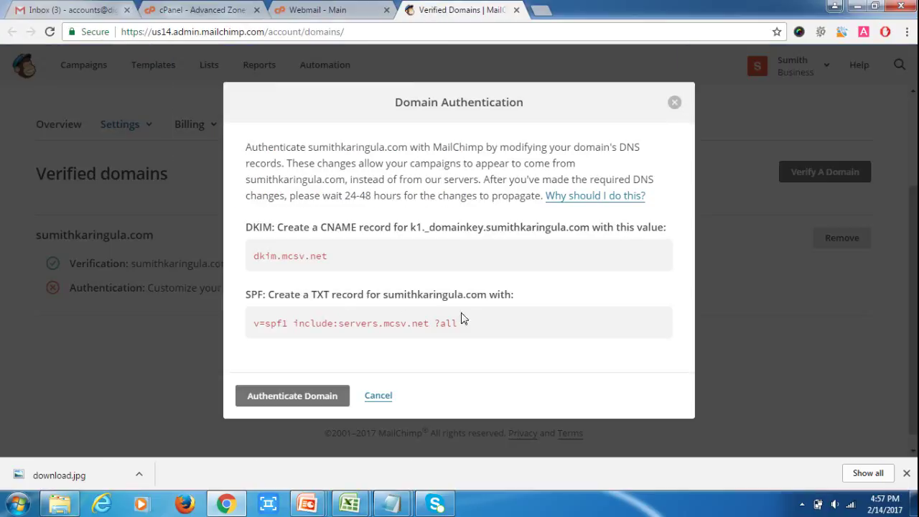
{"action": "left_click_drag", "start_coordinate": [353, 266], "coordinate": [242, 256]}
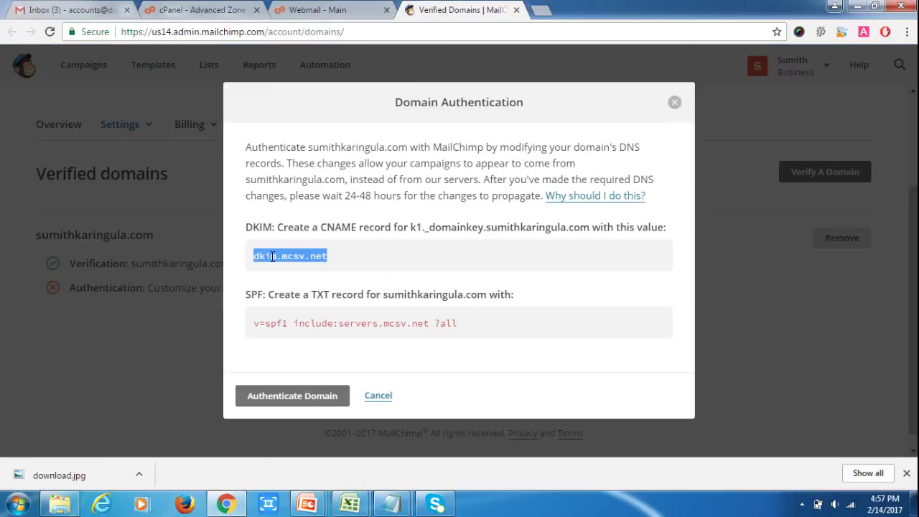
{"action": "right_click", "coordinate": [272, 257]}
{"action": "left_click", "coordinate": [288, 267]}
{"action": "left_click", "coordinate": [174, 14]}
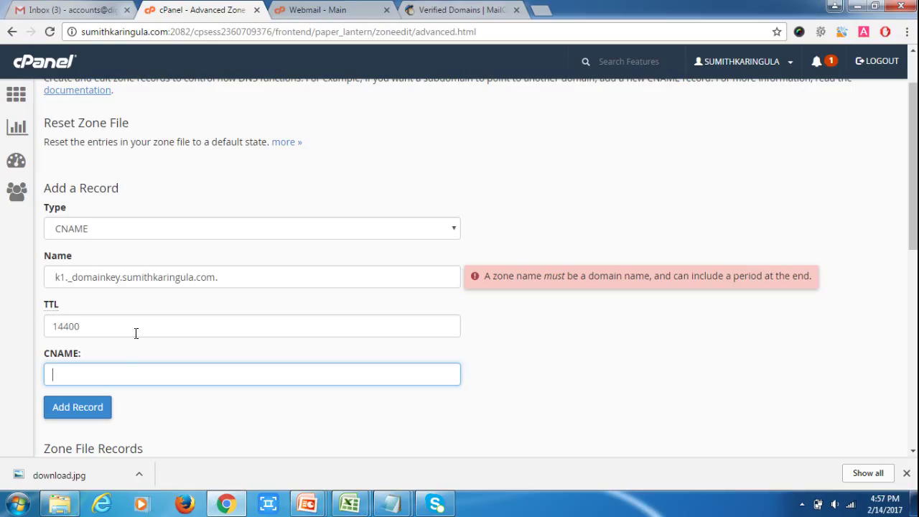
Paste dkim.mcsv.net as the CNAME target, try adding it, and edit the name after the error.
{"action": "key", "text": "ctrl+v"}
{"action": "scroll", "coordinate": [191, 424], "scroll_direction": "down", "scroll_amount": 1}
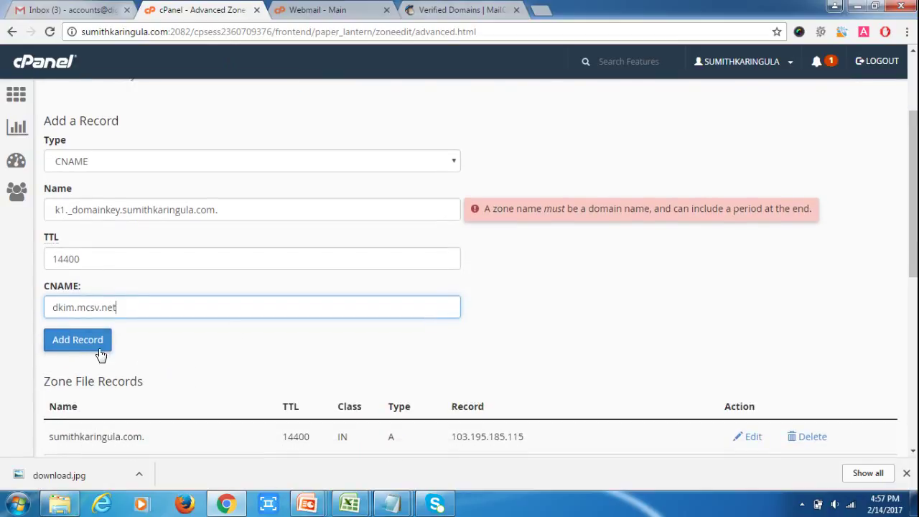
{"action": "left_click", "coordinate": [87, 343]}
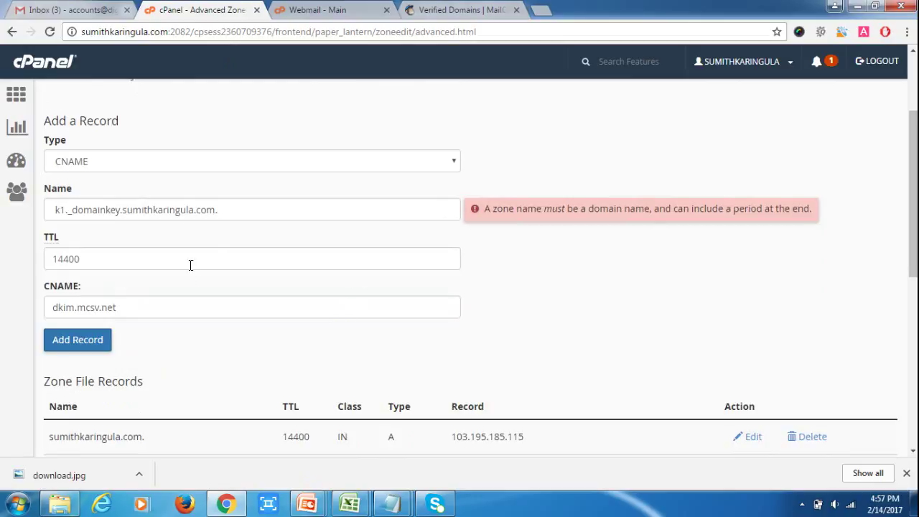
{"action": "left_click", "coordinate": [259, 209]}
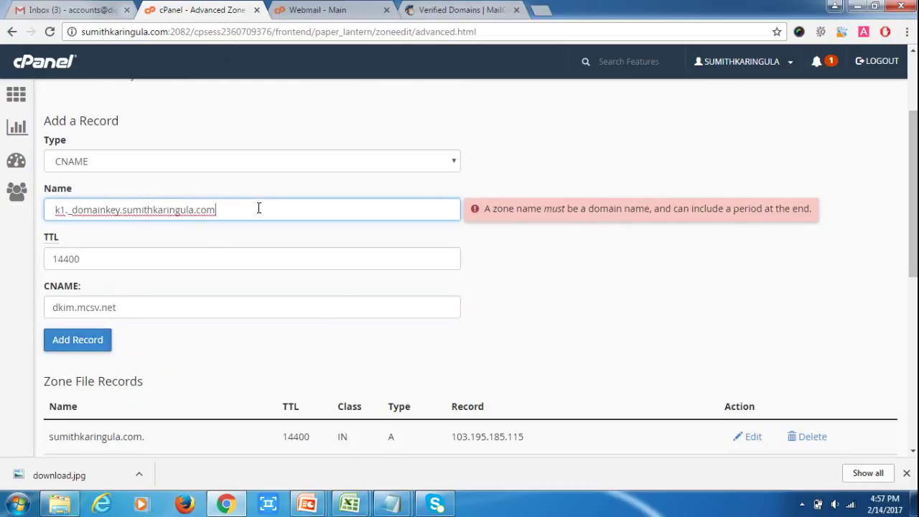
{"action": "type", "text": "."}
{"action": "left_click", "coordinate": [79, 348]}
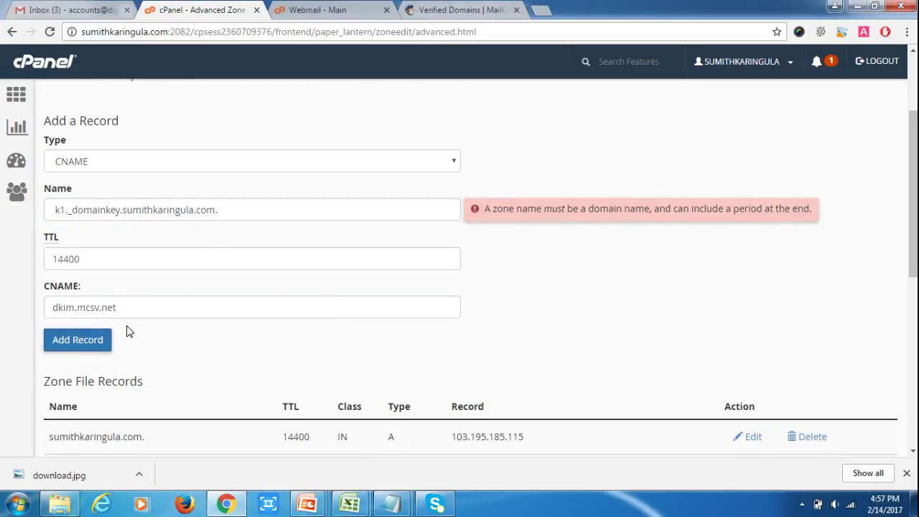
{"action": "left_click", "coordinate": [221, 210]}
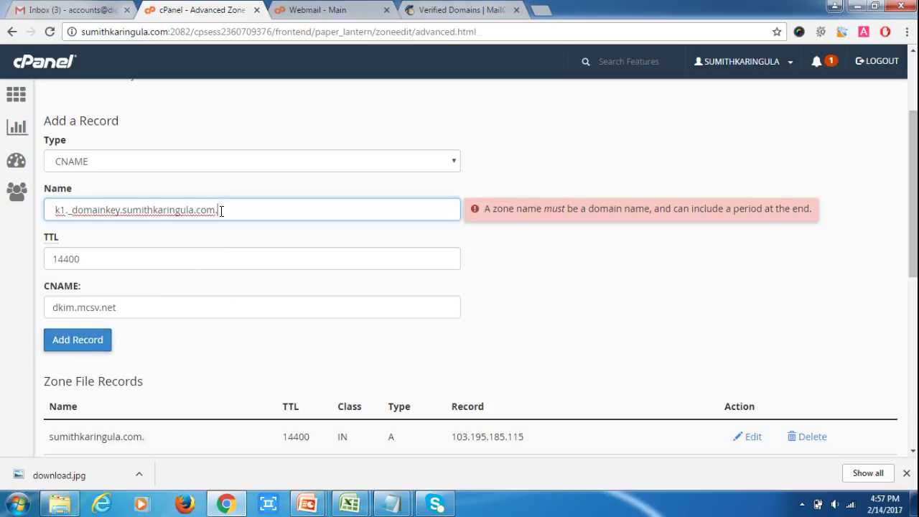
{"action": "left_click", "coordinate": [256, 380]}
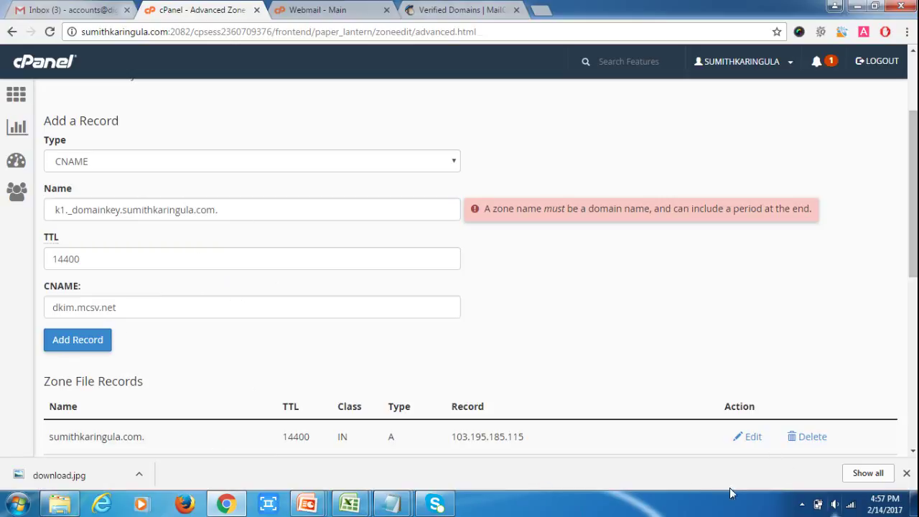
Remove the leading space from the record name and add the DKIM CNAME record.
{"action": "left_click", "coordinate": [801, 503]}
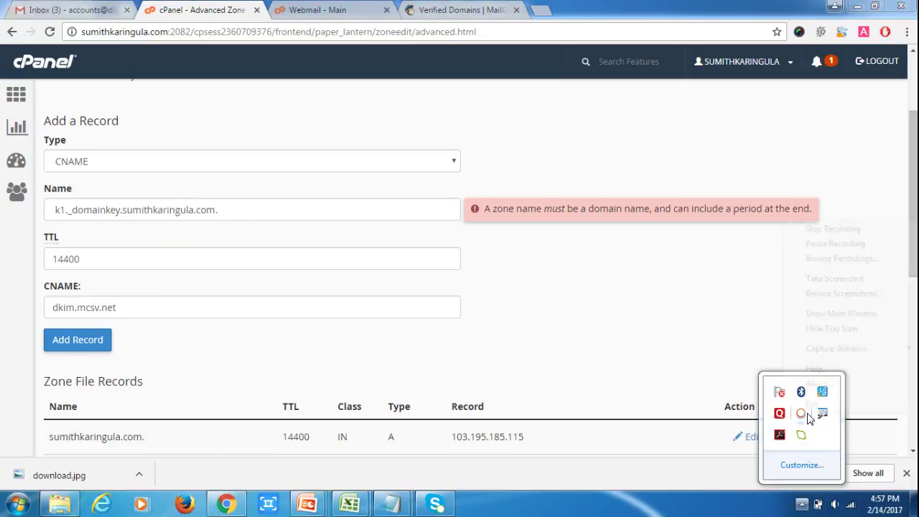
{"action": "right_click", "coordinate": [818, 414]}
{"action": "left_click", "coordinate": [787, 244]}
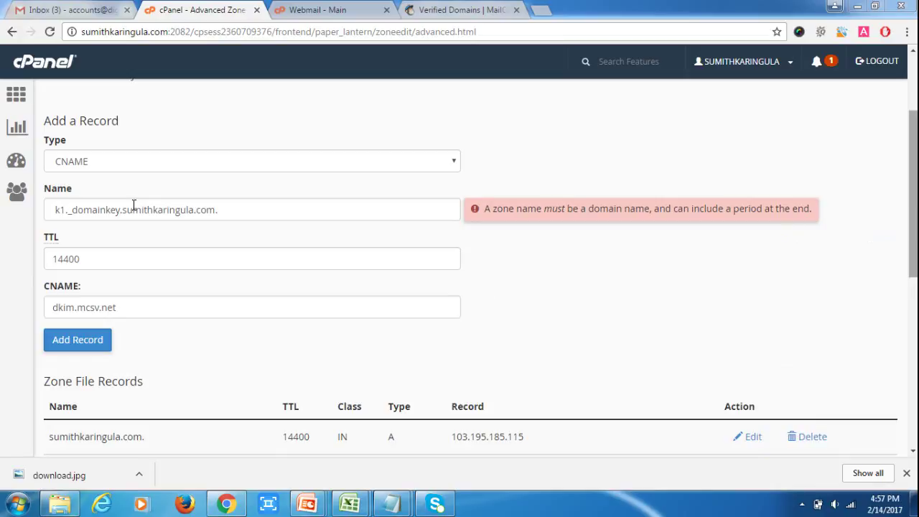
{"action": "left_click", "coordinate": [56, 210]}
{"action": "key", "text": "Delete"}
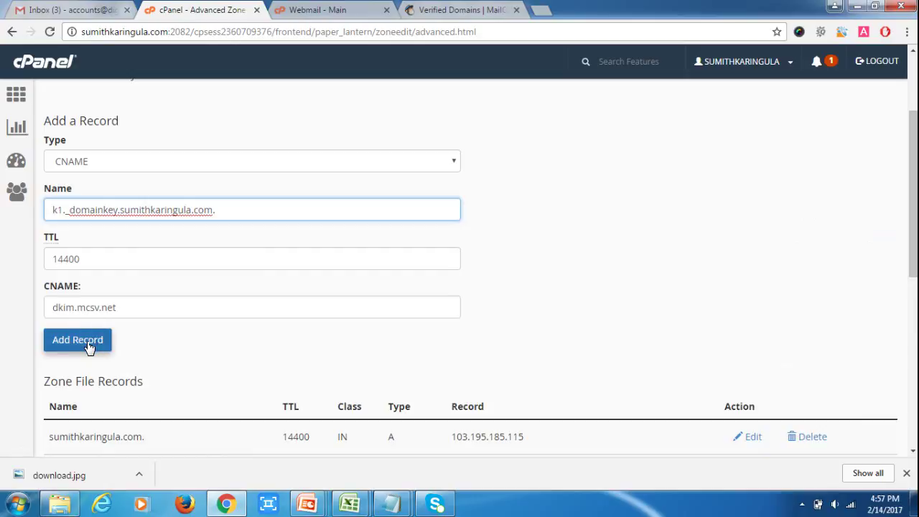
{"action": "left_click", "coordinate": [429, 10]}
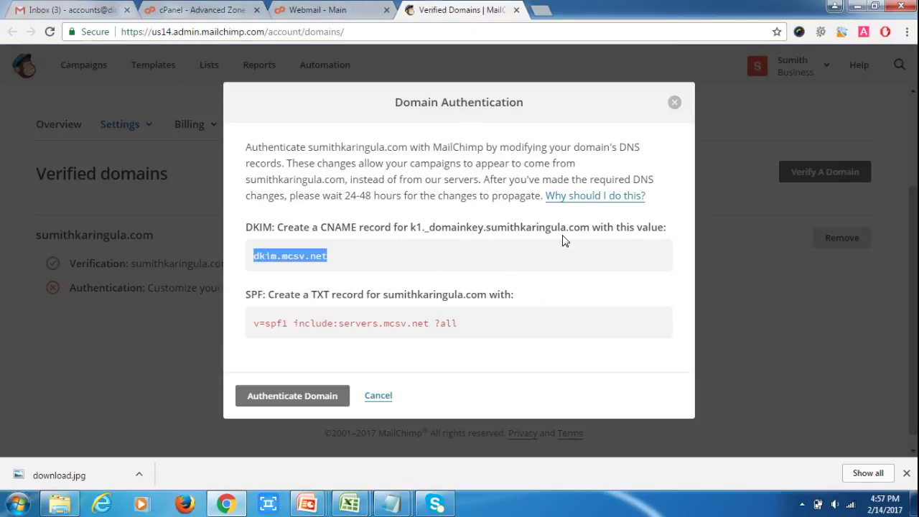
{"action": "left_click", "coordinate": [595, 229]}
{"action": "left_click", "coordinate": [183, 12]}
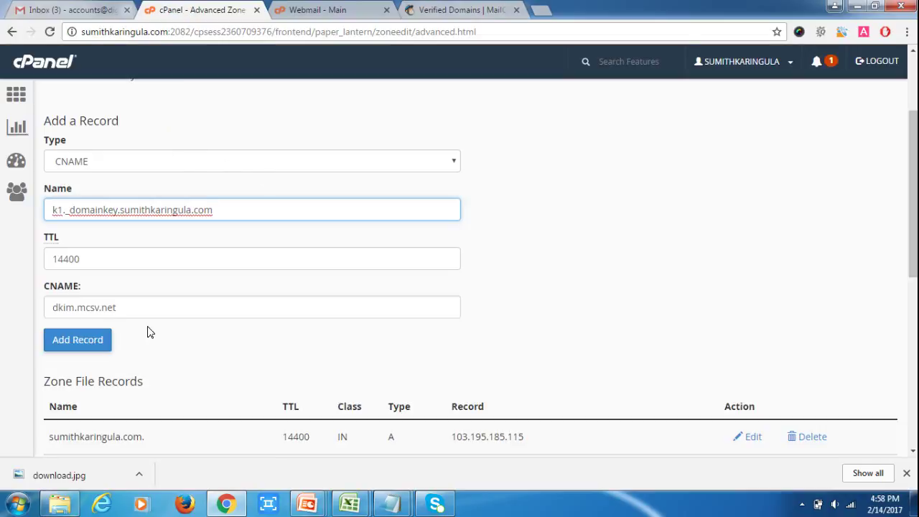
{"action": "left_click", "coordinate": [78, 340]}
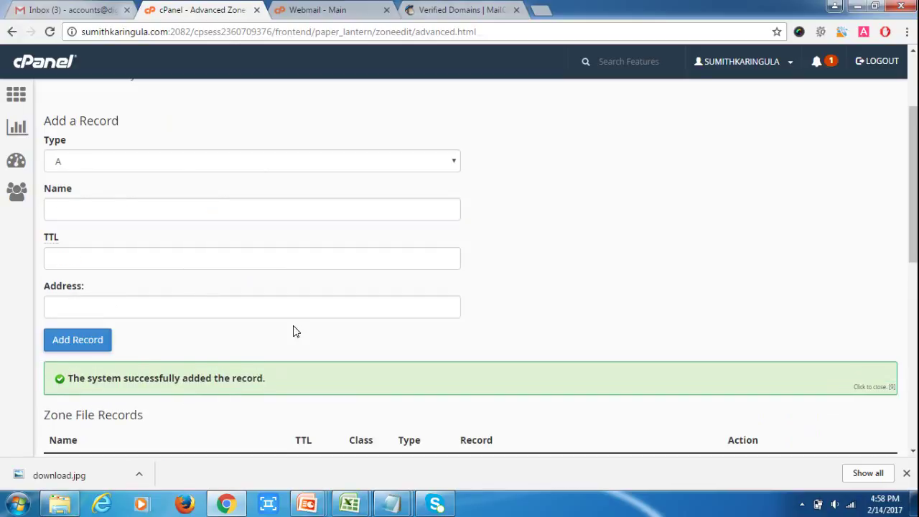
Read the SPF TXT record line in MailChimp's Domain Authentication dialog.
{"action": "left_click", "coordinate": [341, 12]}
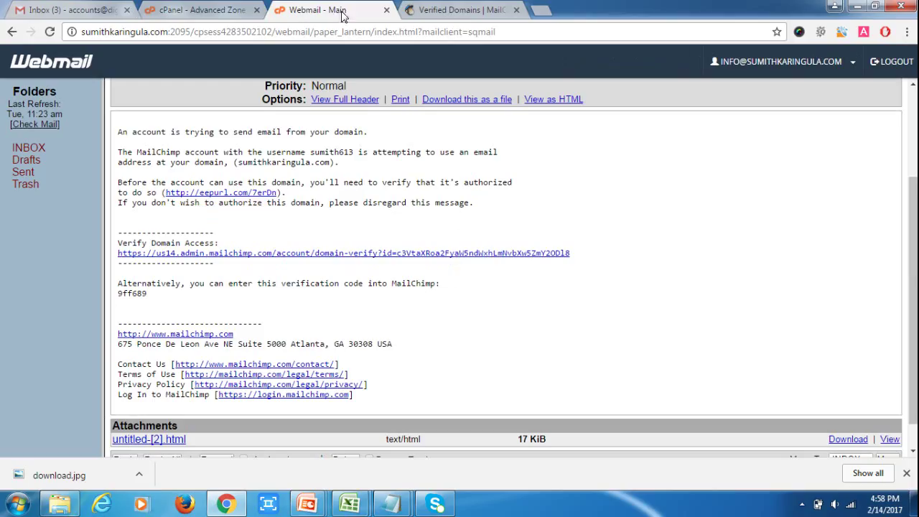
{"action": "left_click", "coordinate": [431, 11]}
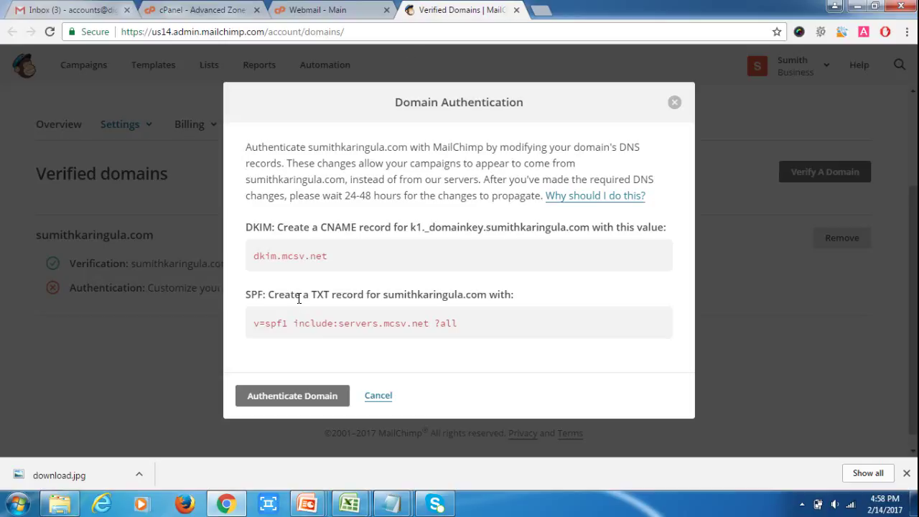
{"action": "left_click_drag", "start_coordinate": [311, 295], "coordinate": [336, 294]}
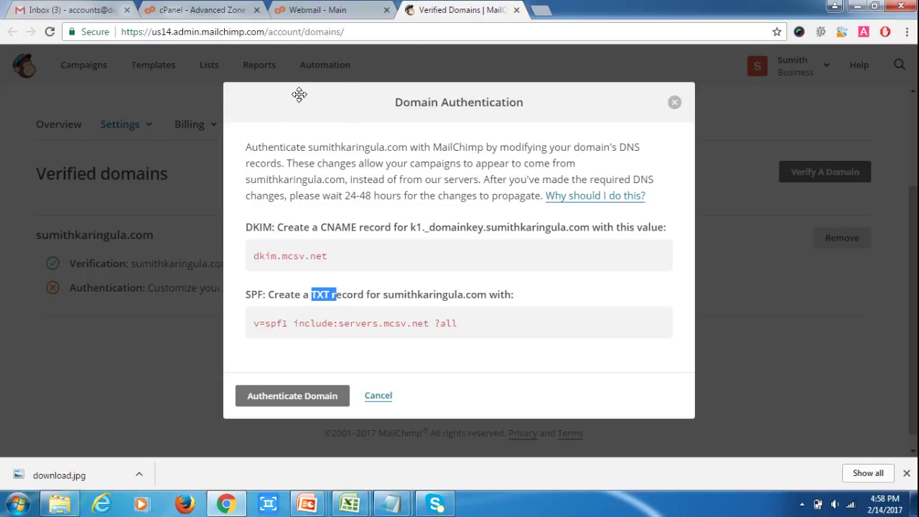
{"action": "left_click_drag", "start_coordinate": [267, 299], "coordinate": [240, 294]}
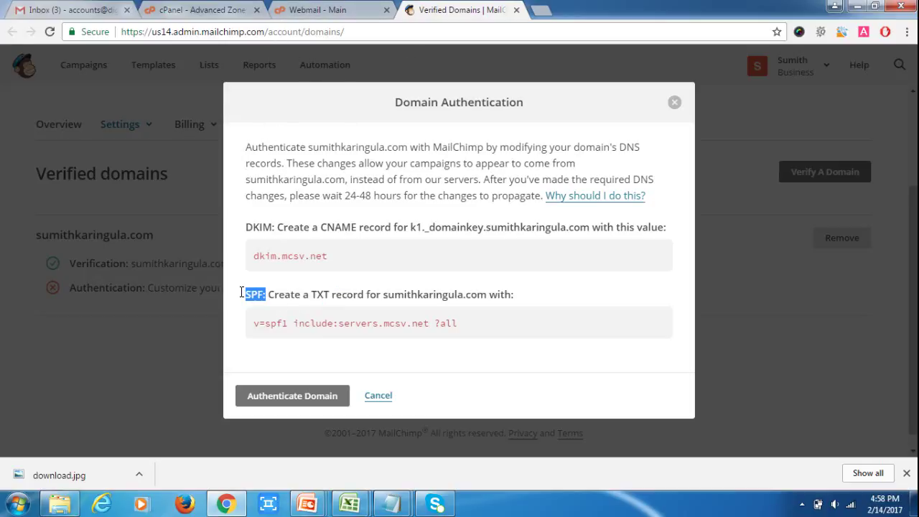
{"action": "left_click", "coordinate": [181, 10]}
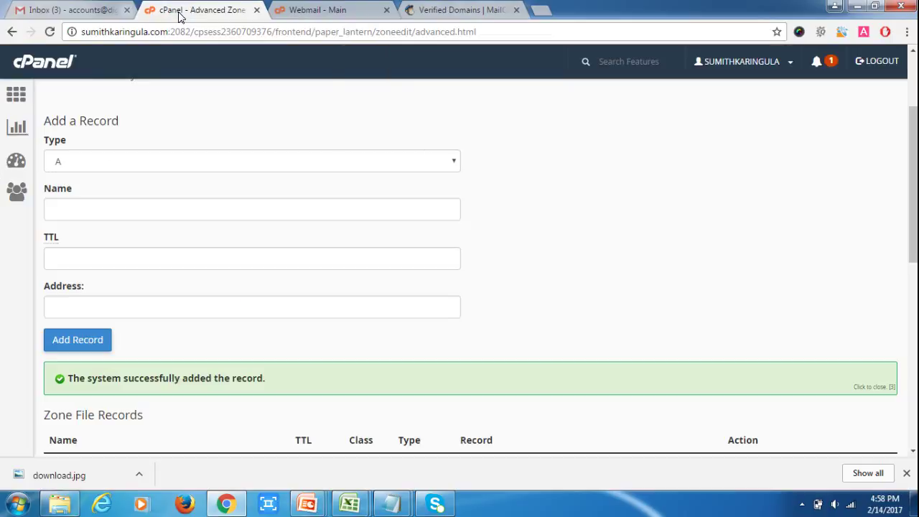
Set the new record type to TXT and copy sumithkaringula.com from MailChimp's SPF line.
{"action": "left_click", "coordinate": [136, 161]}
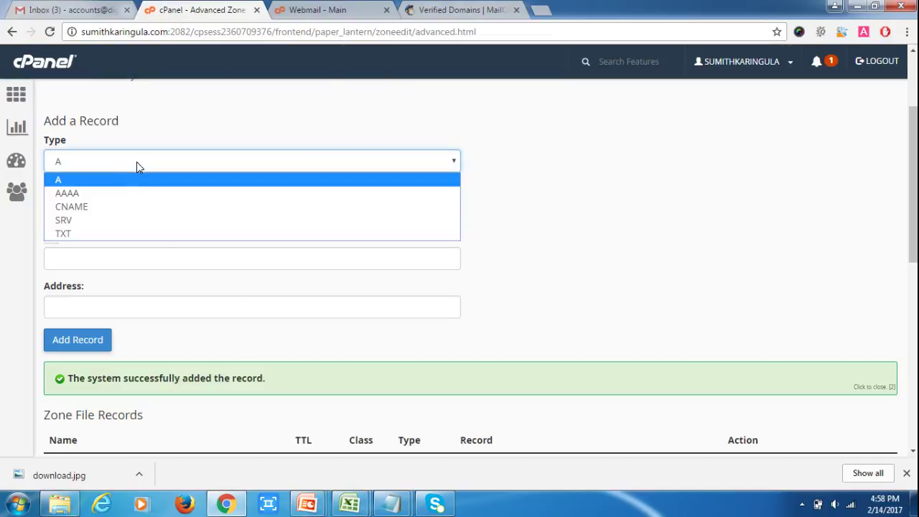
{"action": "left_click", "coordinate": [107, 234]}
{"action": "left_click", "coordinate": [103, 208]}
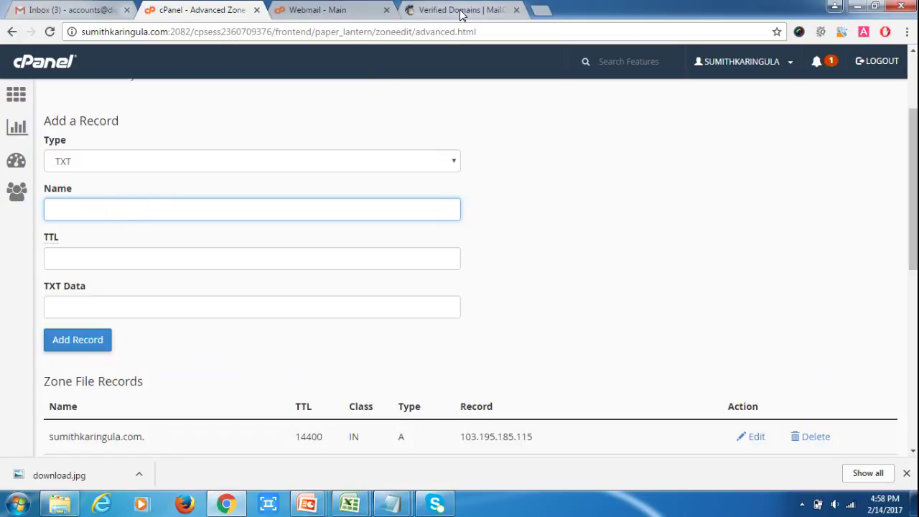
{"action": "left_click", "coordinate": [459, 15]}
{"action": "left_click", "coordinate": [381, 290]}
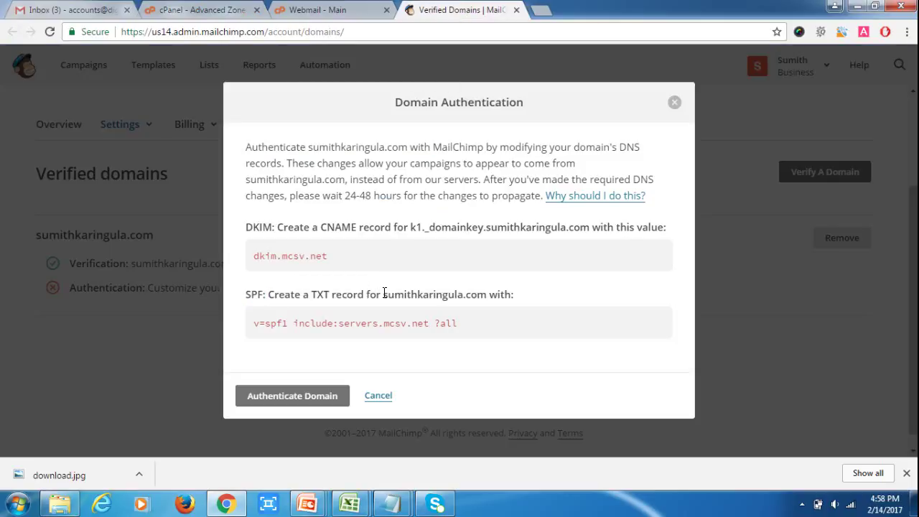
{"action": "left_click_drag", "start_coordinate": [382, 293], "coordinate": [487, 296]}
{"action": "right_click", "coordinate": [464, 295]}
{"action": "left_click", "coordinate": [482, 306]}
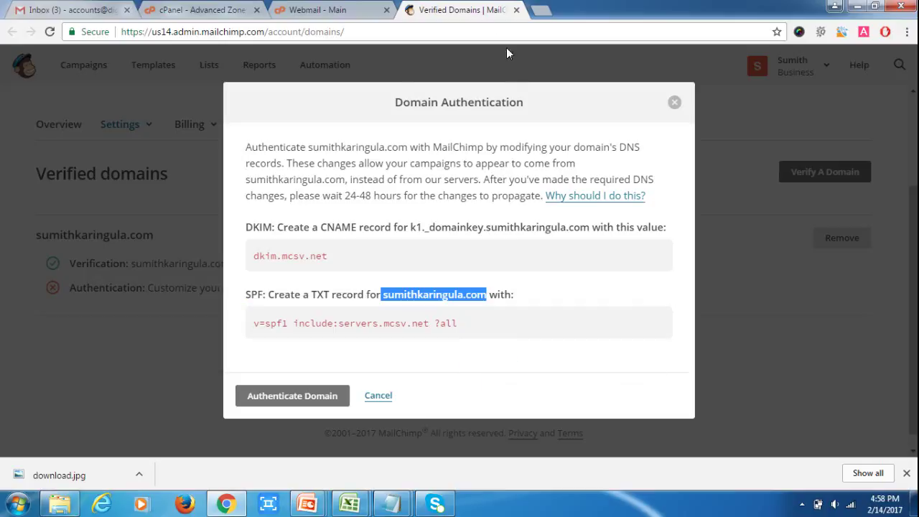
Name the TXT record sumithkaringula.com. with TTL 14400, ready for its text value.
{"action": "left_click", "coordinate": [206, 11]}
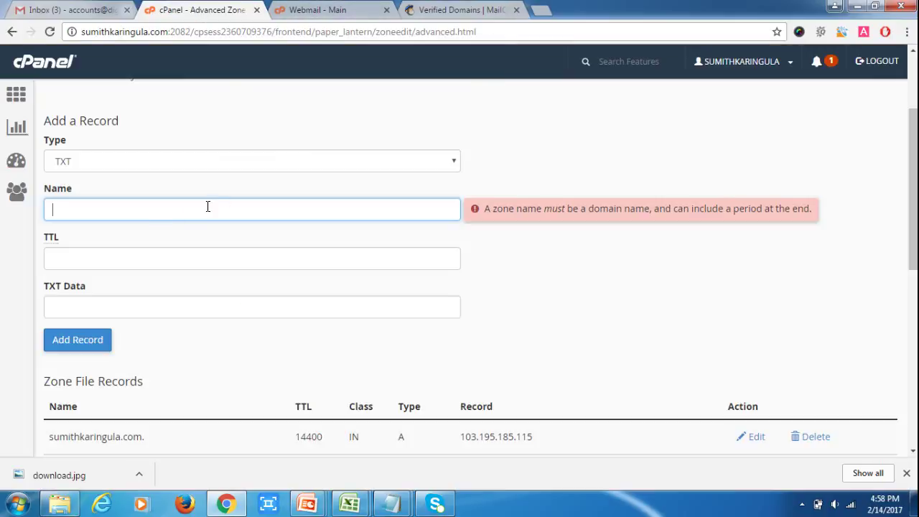
{"action": "right_click", "coordinate": [135, 212]}
{"action": "left_click", "coordinate": [170, 284]}
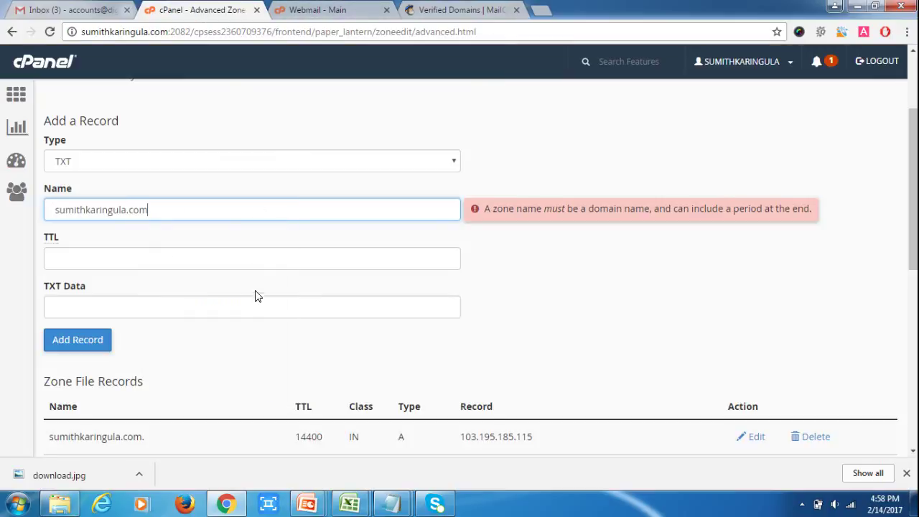
{"action": "scroll", "coordinate": [280, 331], "scroll_direction": "down", "scroll_amount": 3}
{"action": "scroll", "coordinate": [126, 254], "scroll_direction": "up", "scroll_amount": 4}
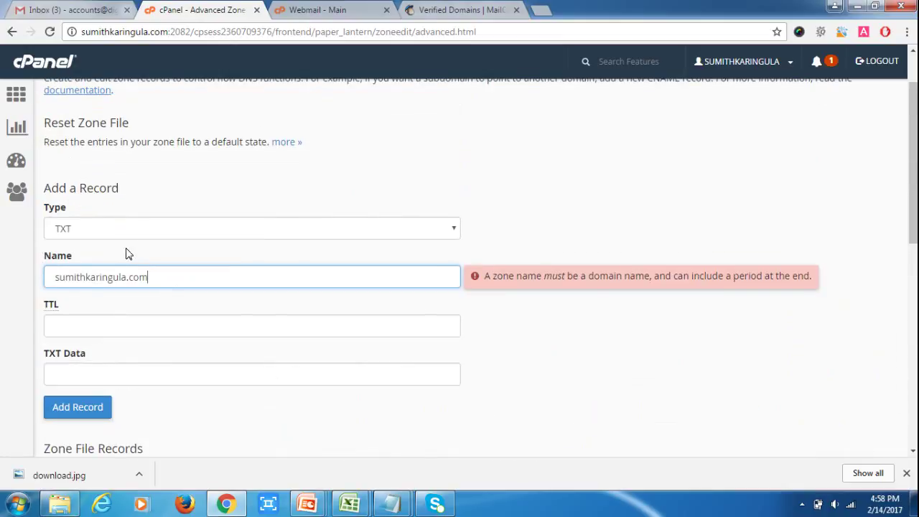
{"action": "type", "text": "."}
{"action": "left_click", "coordinate": [89, 331]}
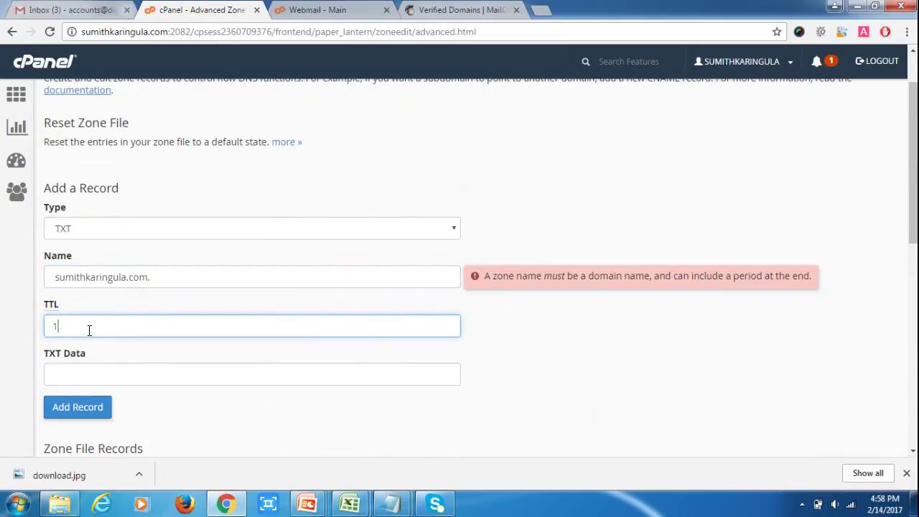
{"action": "left_click", "coordinate": [70, 374]}
{"action": "left_click", "coordinate": [445, 13]}
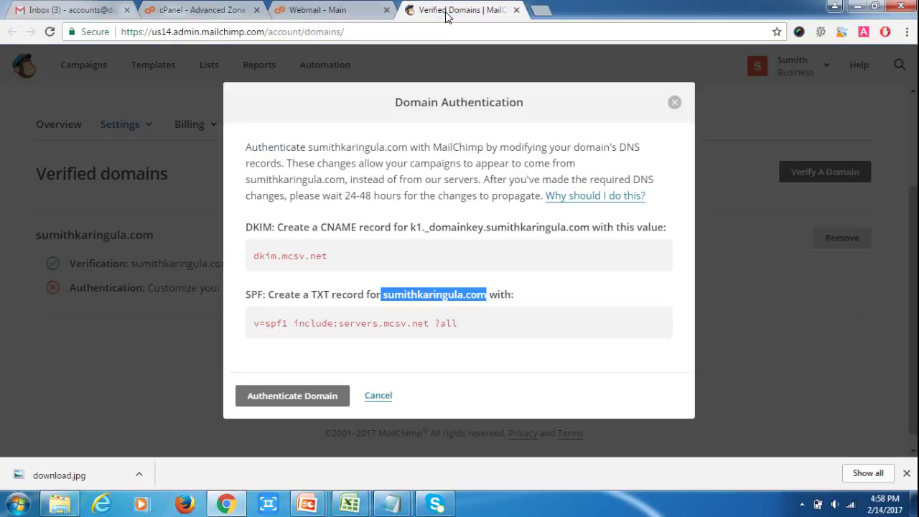
Copy the SPF value v=spf1 include:servers.mcsv.net ?all from MailChimp.
{"action": "left_click_drag", "start_coordinate": [459, 323], "coordinate": [246, 321]}
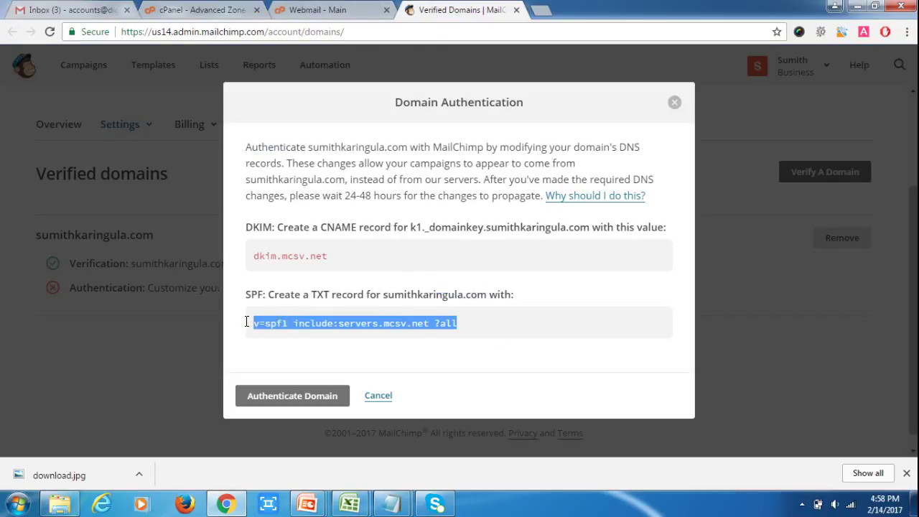
{"action": "right_click", "coordinate": [260, 325]}
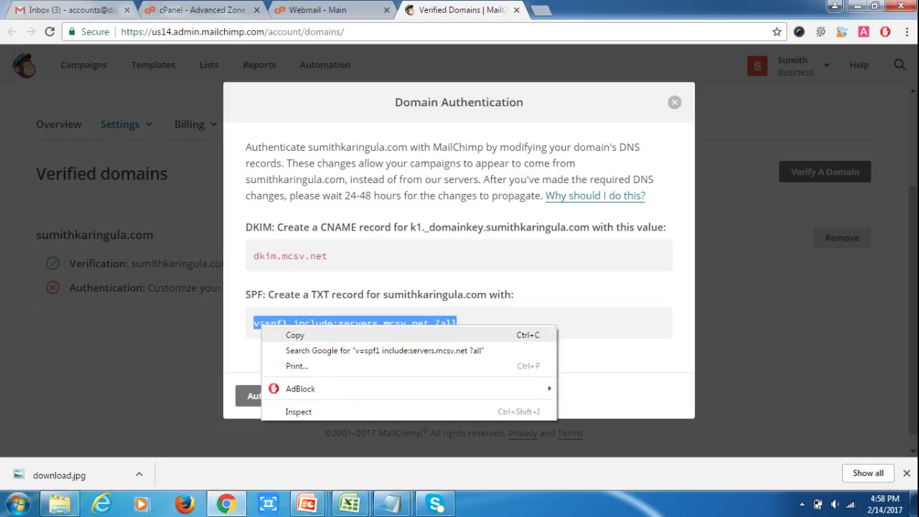
{"action": "left_click", "coordinate": [295, 334]}
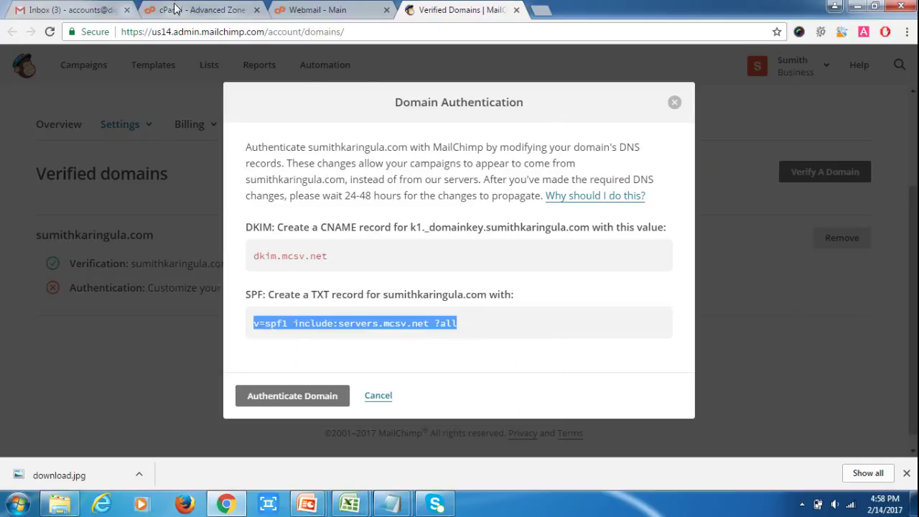
{"action": "left_click", "coordinate": [183, 9]}
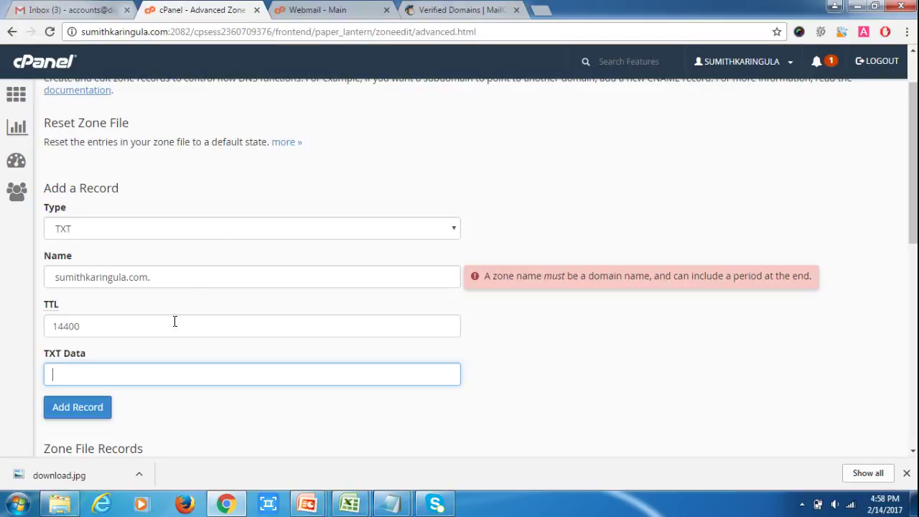
Paste the SPF value into TXT Data, add the name's trailing period, and add the record.
{"action": "key", "text": "ctrl+v"}
{"action": "scroll", "coordinate": [103, 275], "scroll_direction": "down", "scroll_amount": 1}
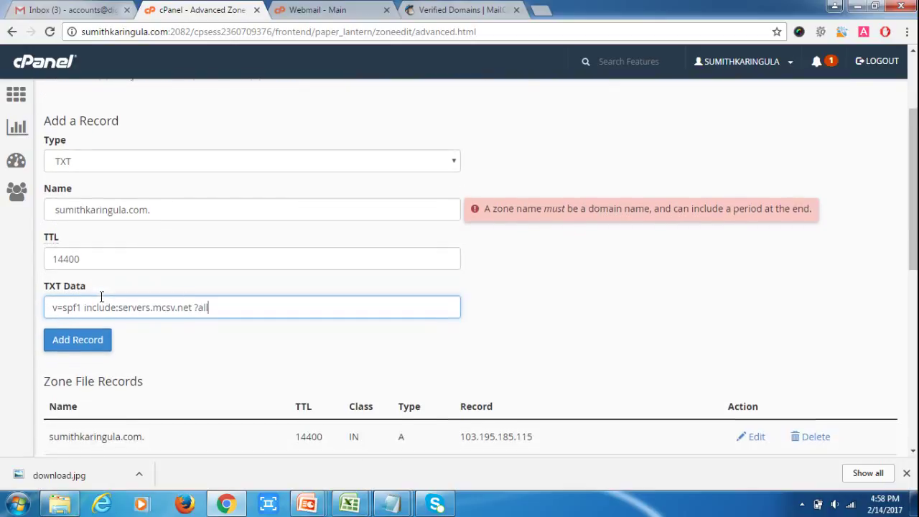
{"action": "left_click", "coordinate": [77, 340]}
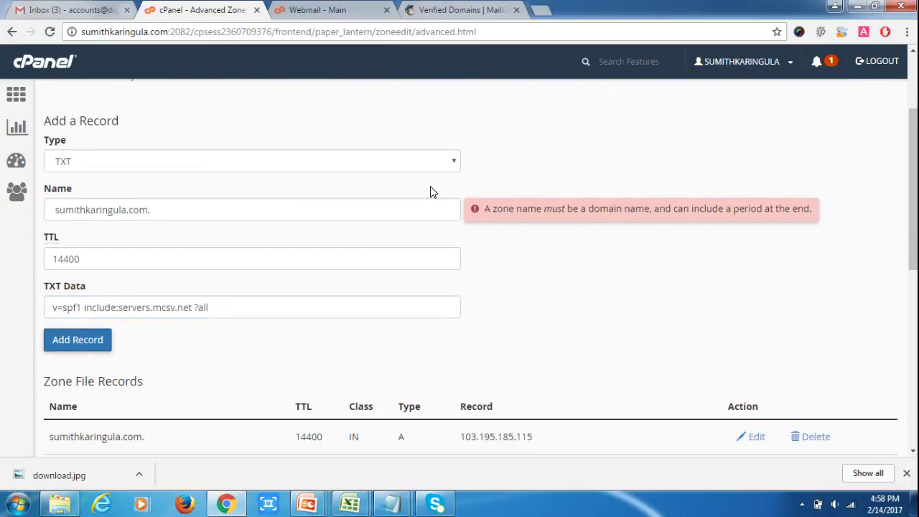
{"action": "left_click", "coordinate": [165, 209]}
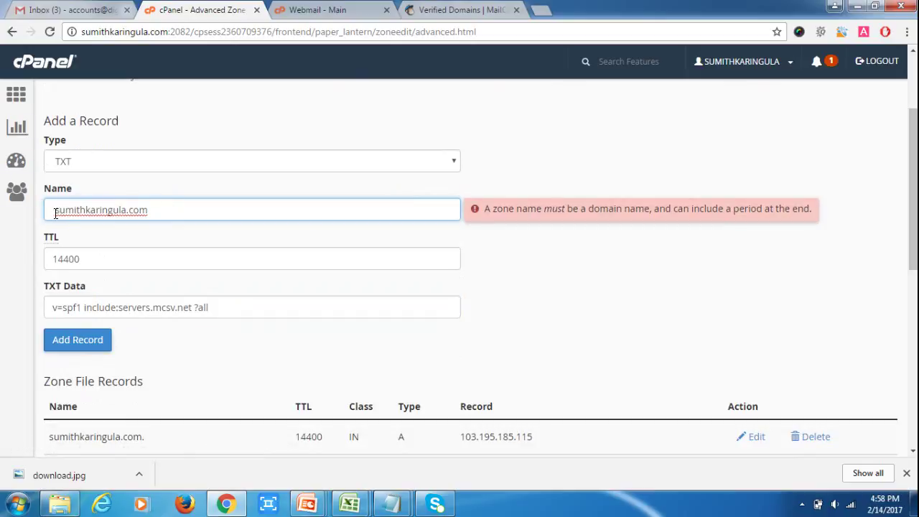
{"action": "type", "text": "."}
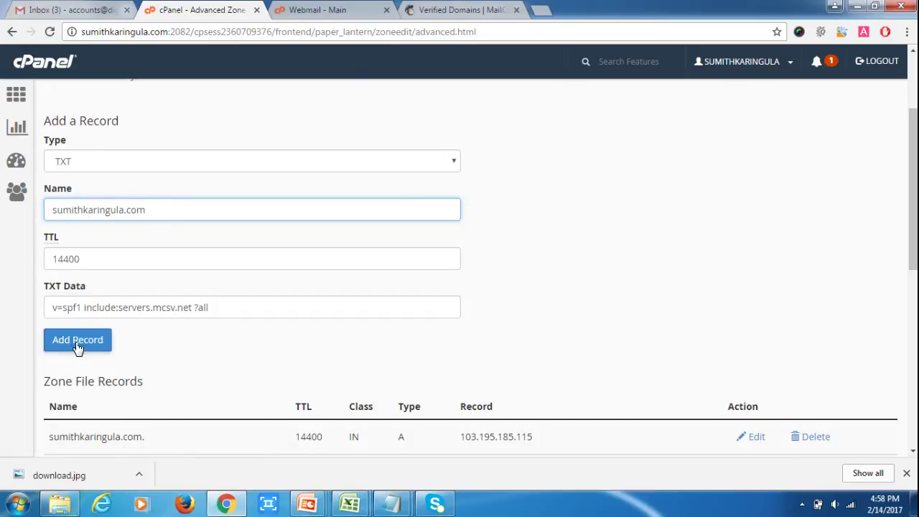
{"action": "left_click", "coordinate": [77, 340]}
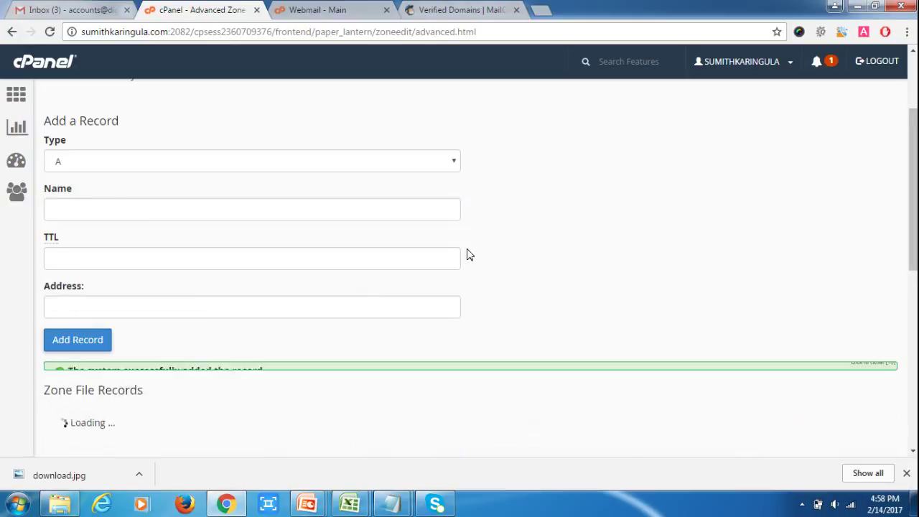
{"action": "scroll", "coordinate": [405, 340], "scroll_direction": "down", "scroll_amount": 3}
{"action": "scroll", "coordinate": [405, 337], "scroll_direction": "up", "scroll_amount": 4}
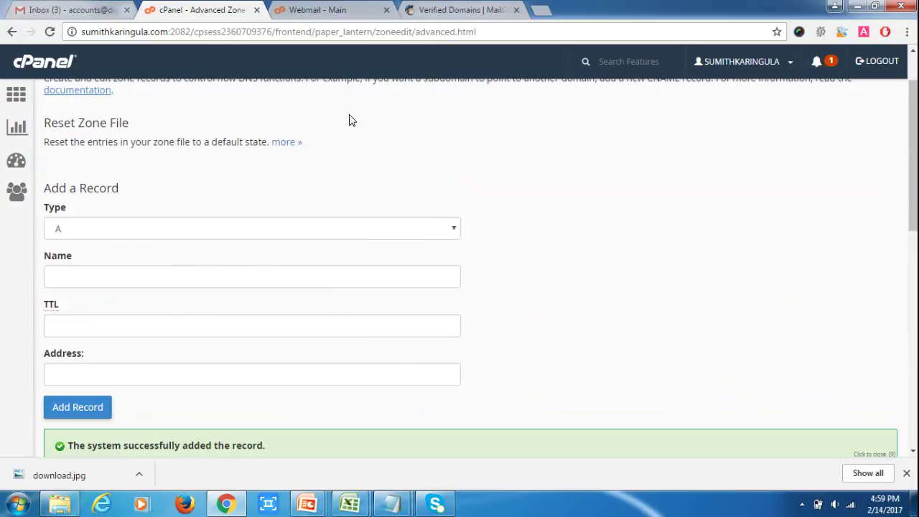
{"action": "left_click", "coordinate": [441, 16]}
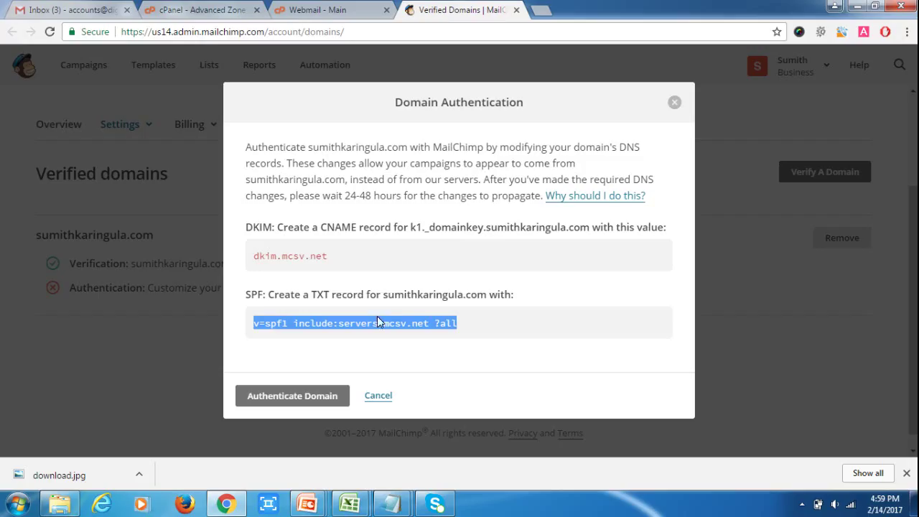
Authenticate sumithkaringula.com in MailChimp, confirming valid DKIM and SPF records.
{"action": "left_click", "coordinate": [267, 401]}
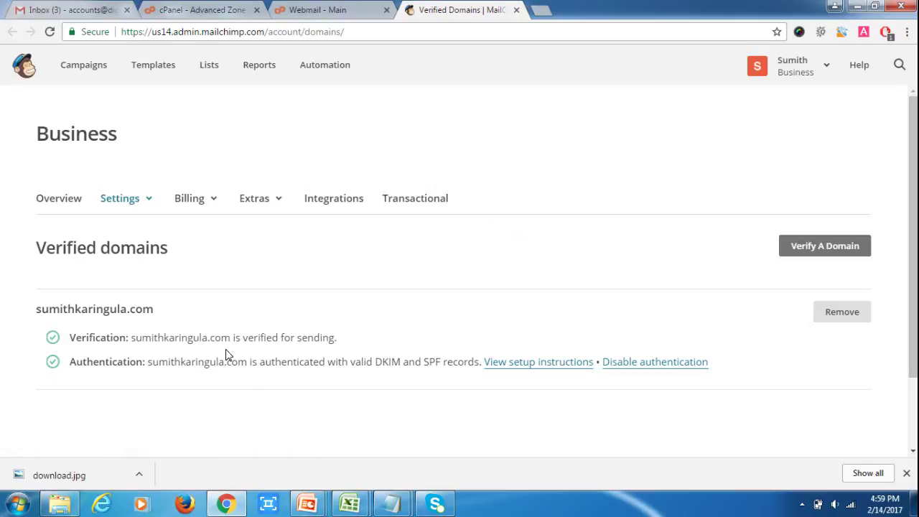
{"action": "left_click", "coordinate": [330, 12]}
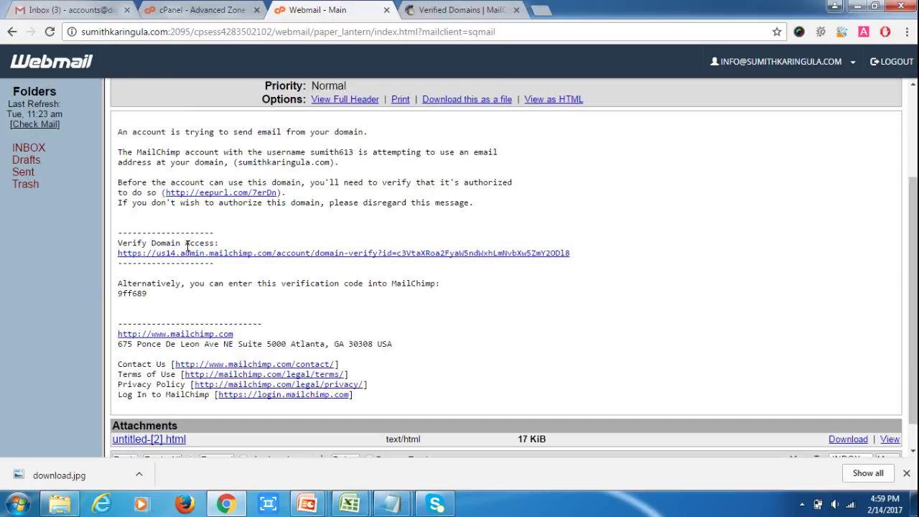
Scroll to the top of the verification email, then return to MailChimp's Verified domains page.
{"action": "scroll", "coordinate": [187, 245], "scroll_direction": "up", "scroll_amount": 3}
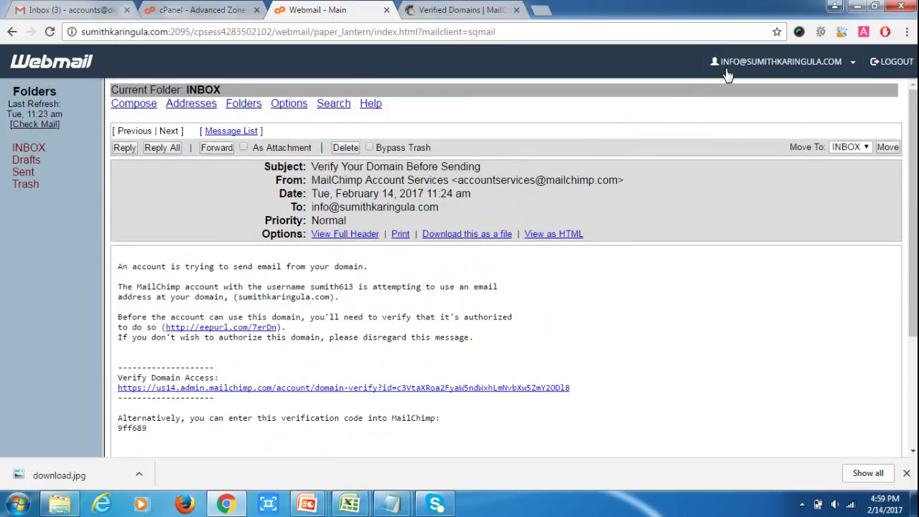
{"action": "left_click", "coordinate": [479, 14]}
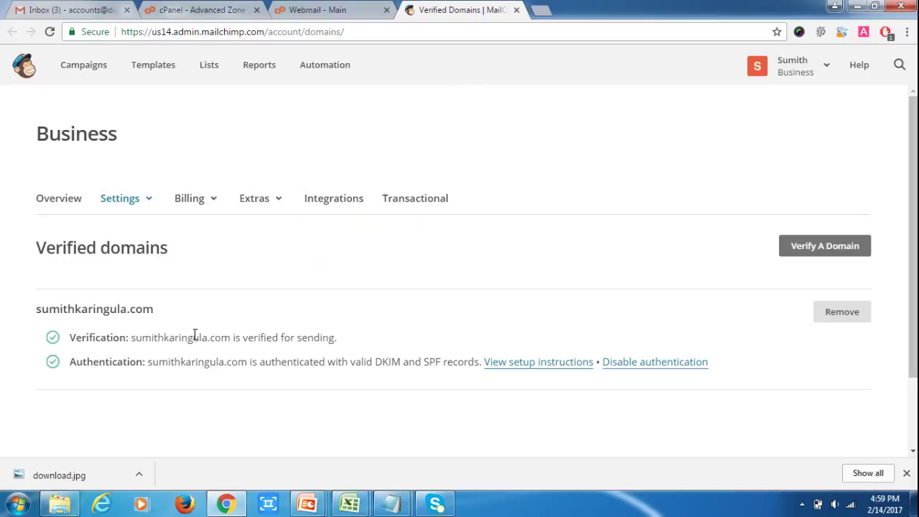
{"action": "left_click_drag", "start_coordinate": [132, 336], "coordinate": [229, 338]}
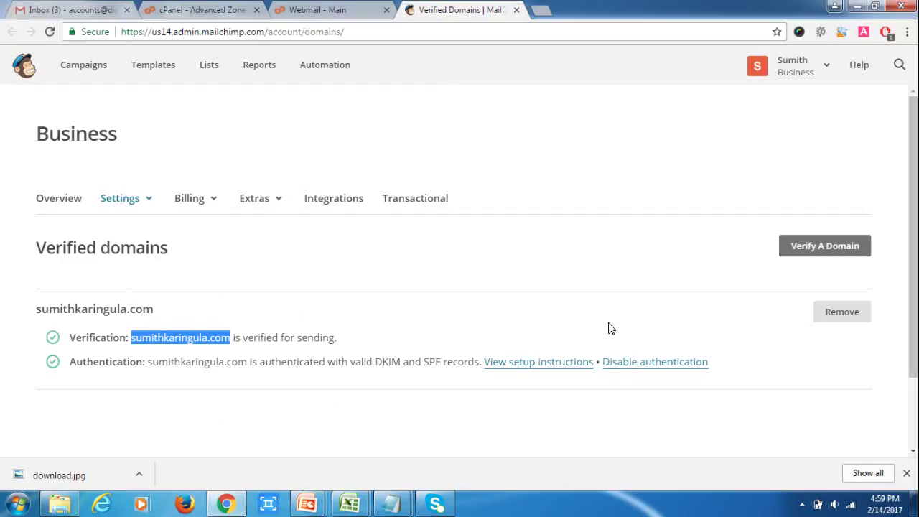
{"action": "left_click", "coordinate": [803, 505]}
{"action": "right_click", "coordinate": [801, 414]}
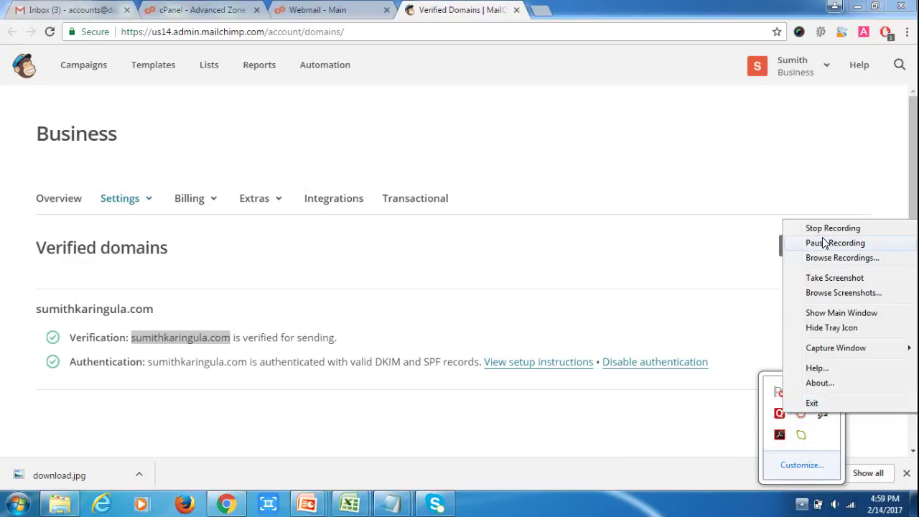